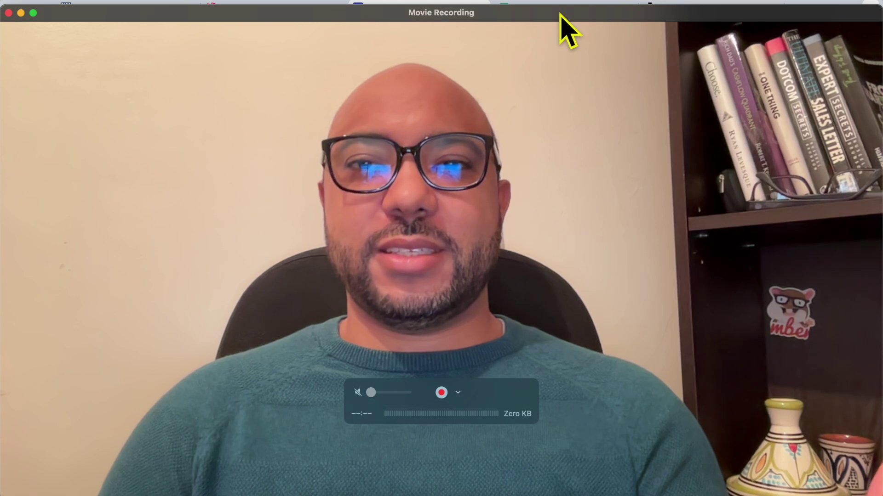
pyautogui.doubleClick(559, 16)
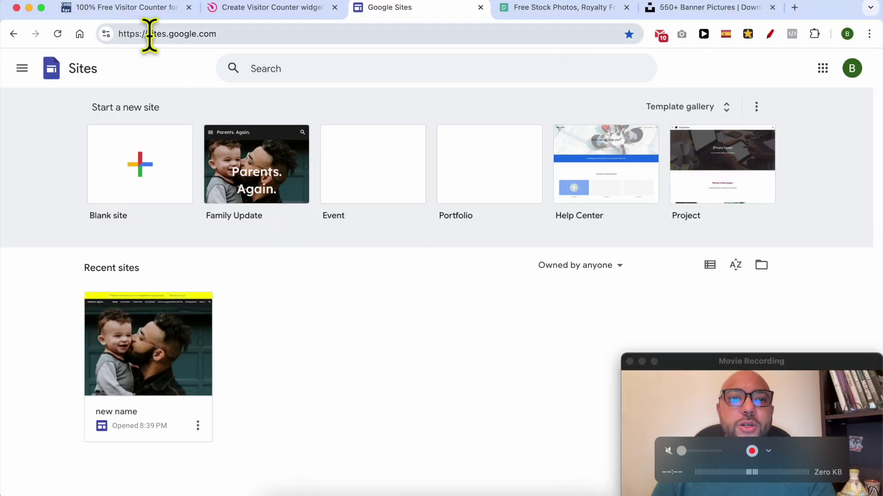
pyautogui.moveTo(148, 35); pyautogui.dragTo(262, 34)
pyautogui.click(289, 284)
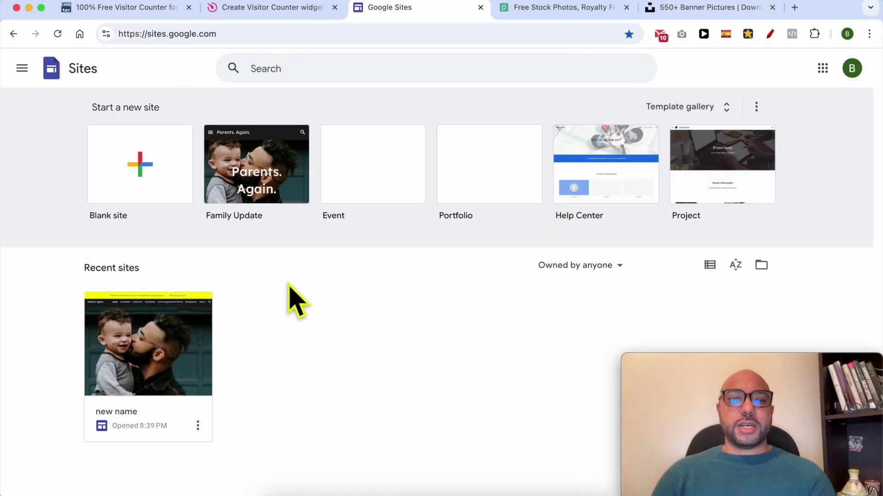
# Open the recent site "new name" and add a text box reading "Visitors counter:" between the family photos section and the footer
pyautogui.click(138, 355)
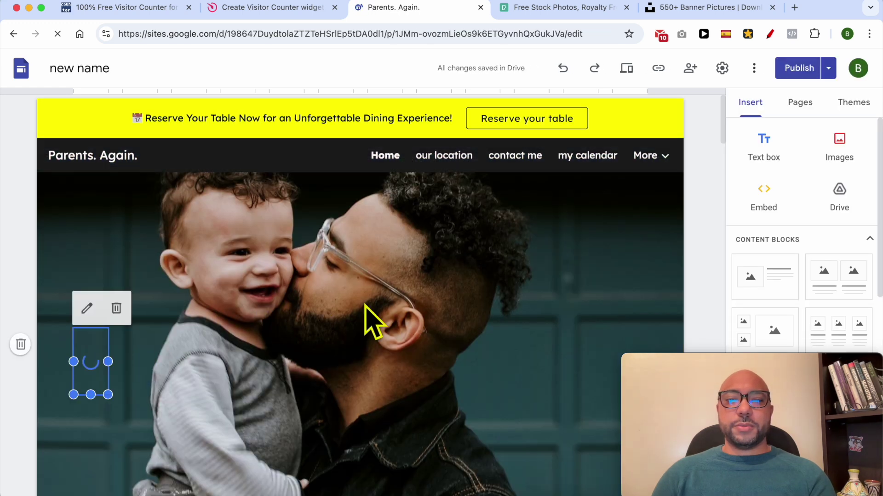
pyautogui.scroll(-5, 375, 341)
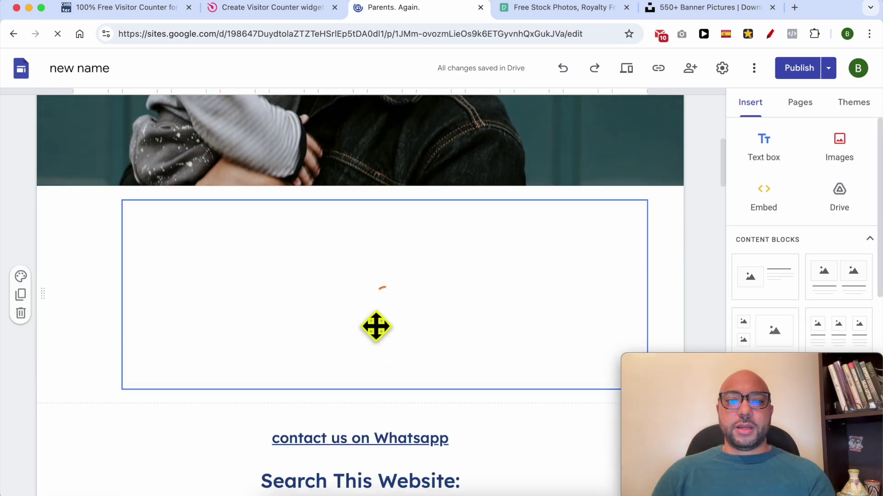
pyautogui.scroll(-15, 394, 357)
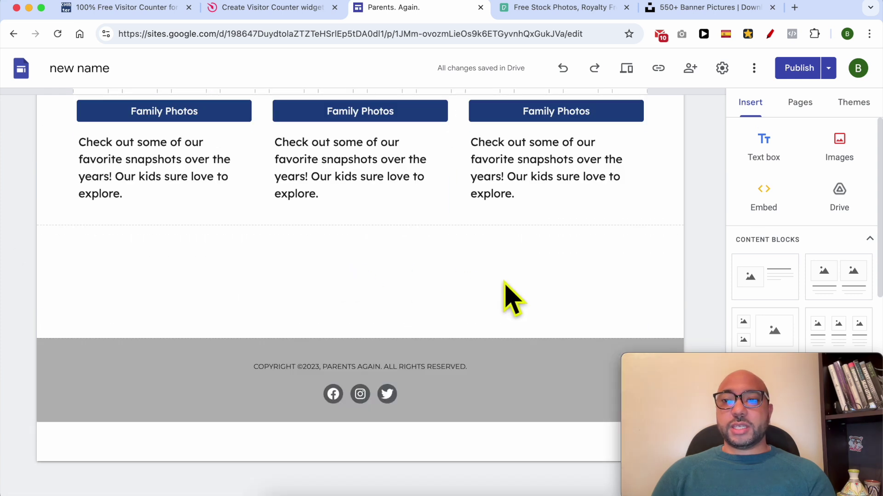
pyautogui.click(766, 146)
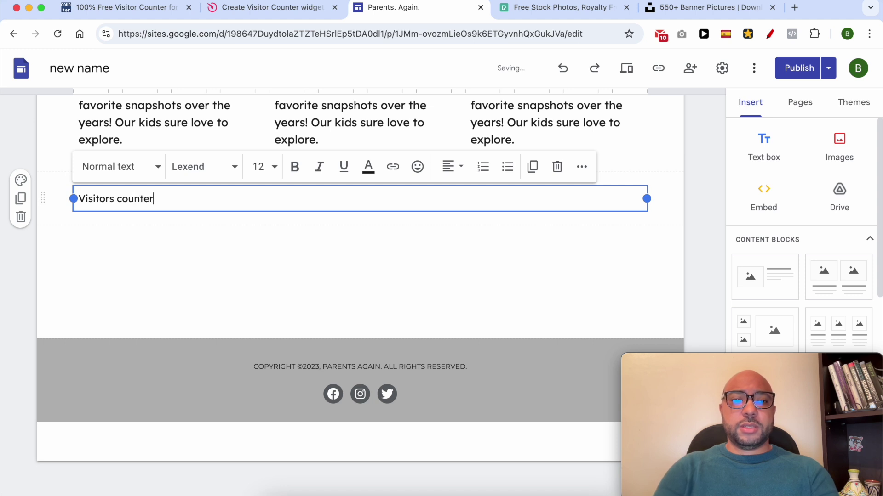
# Format the "Visitors counter:" text as a Heading, enlarge its font size and center it
pyautogui.press('super+a')
pyautogui.click(147, 167)
pyautogui.click(129, 258)
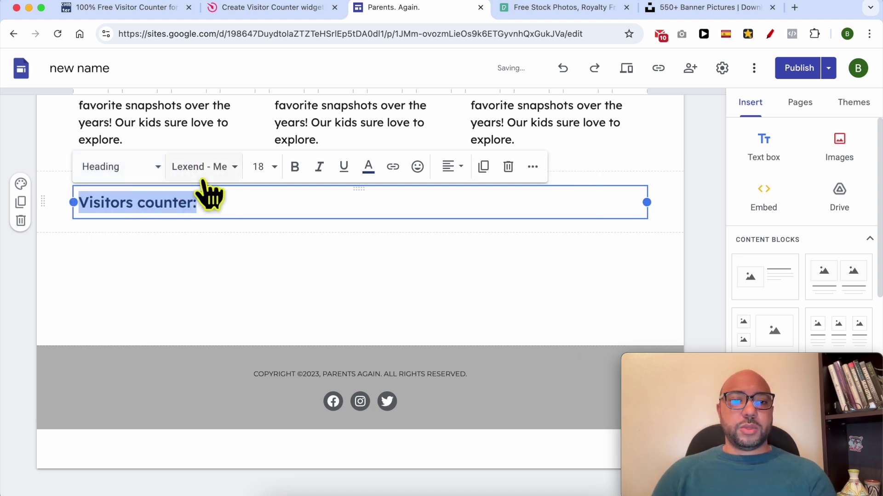
pyautogui.click(257, 168)
pyautogui.click(271, 425)
pyautogui.click(452, 167)
pyautogui.click(450, 228)
pyautogui.click(415, 268)
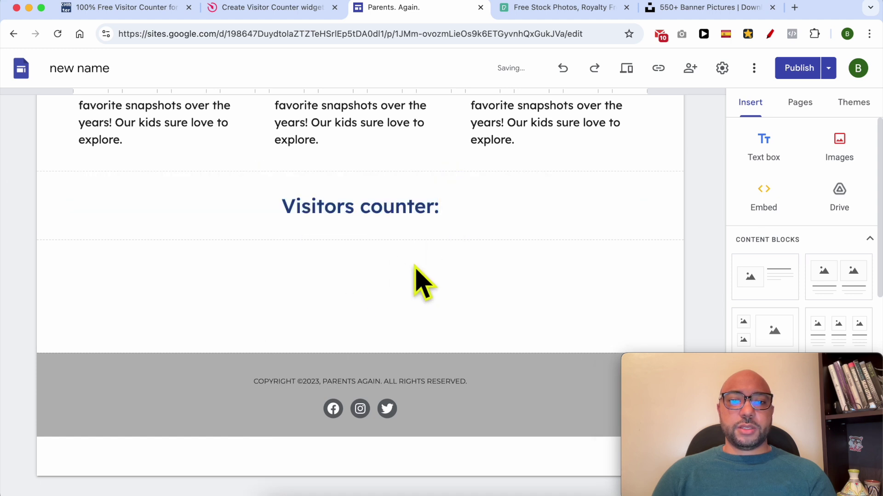
# Start a new web embed using embed code, and switch to the FreeVisitorCounters.com page
pyautogui.click(766, 193)
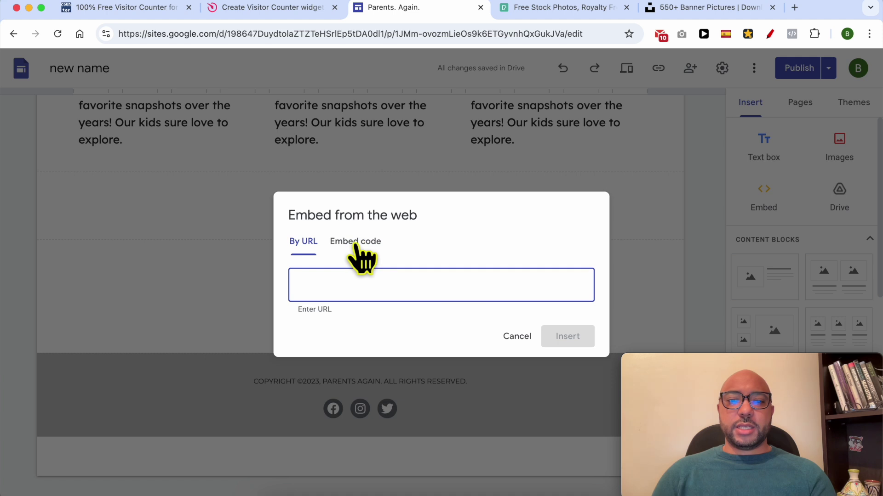
pyautogui.click(357, 243)
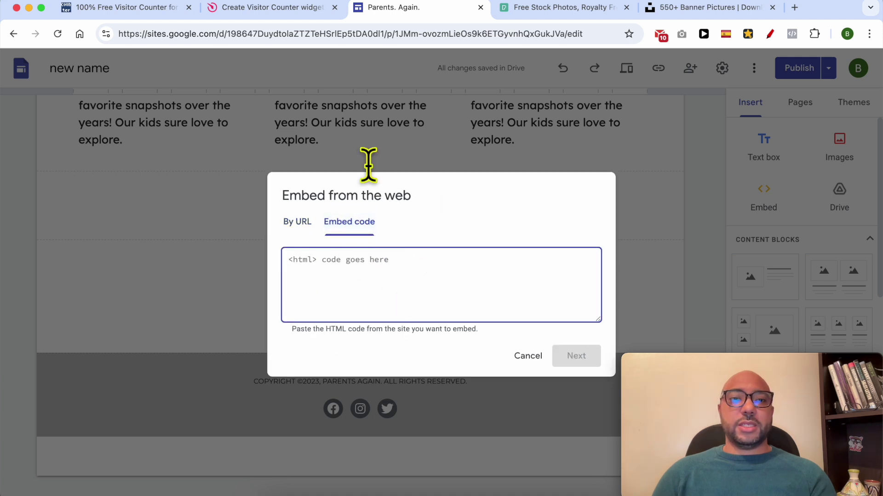
pyautogui.click(138, 8)
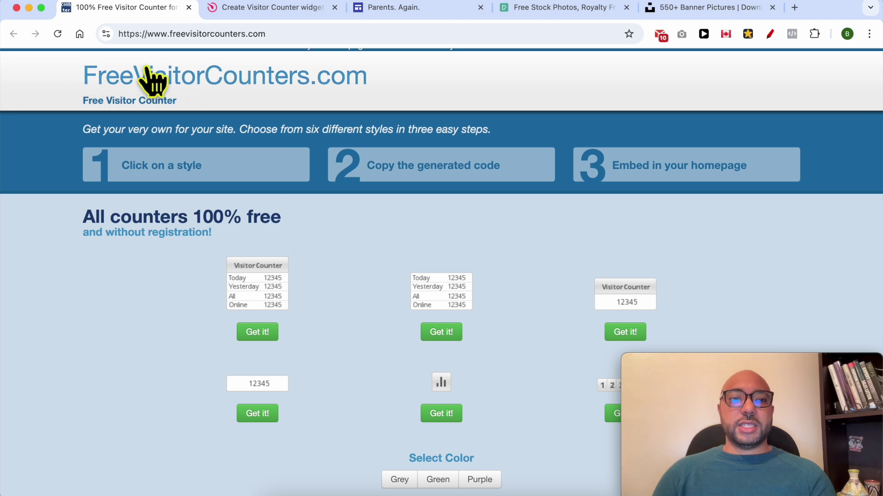
pyautogui.moveTo(81, 77); pyautogui.dragTo(397, 79)
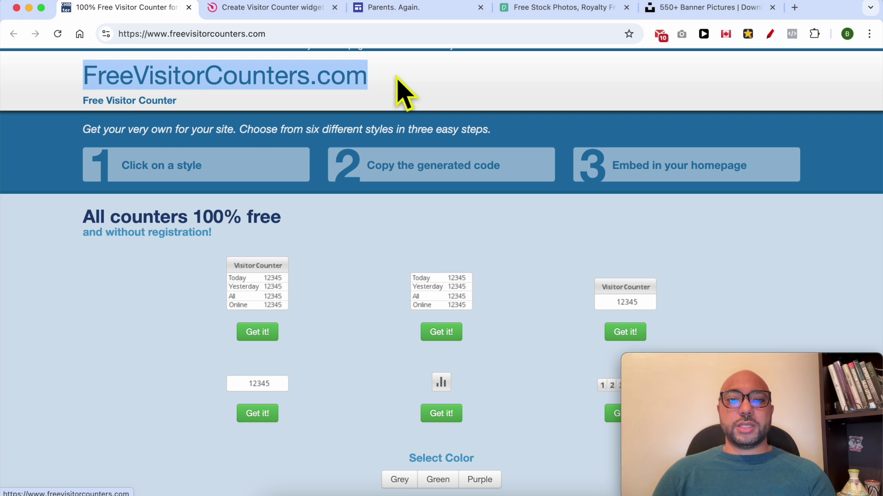
pyautogui.click(408, 75)
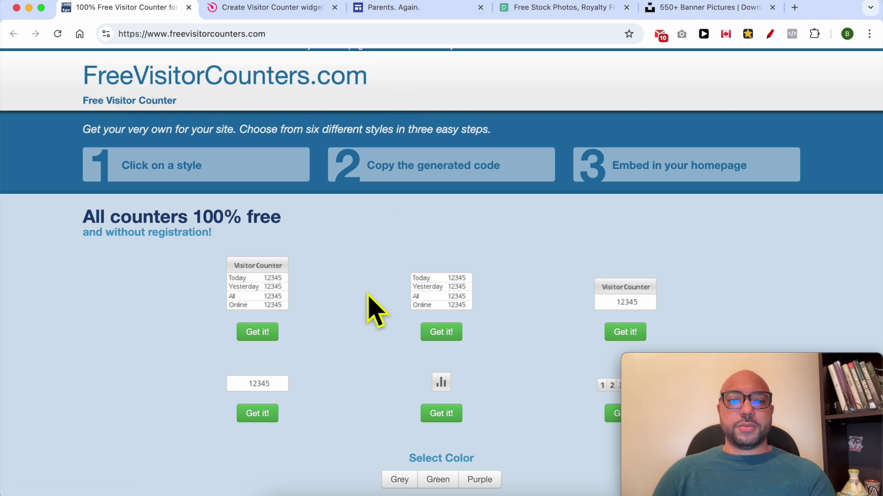
pyautogui.scroll(-1, 92, 228)
pyautogui.moveTo(95, 220); pyautogui.dragTo(317, 225)
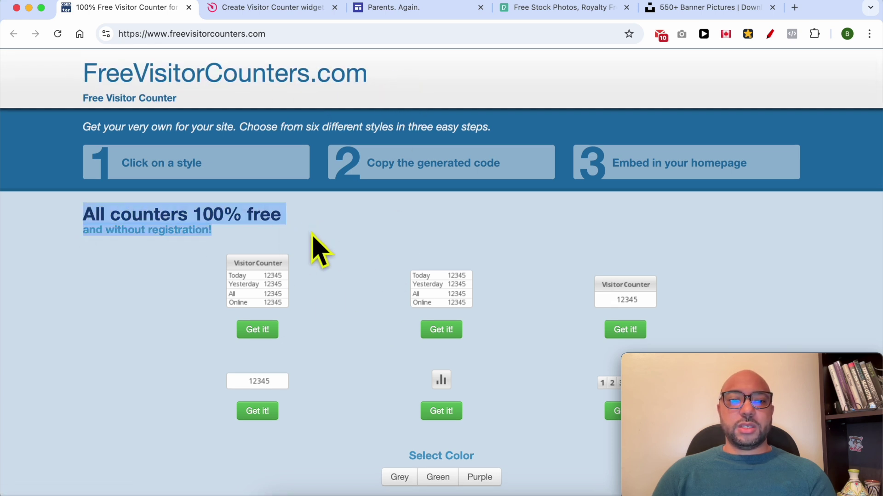
pyautogui.moveTo(212, 246); pyautogui.dragTo(115, 230)
# Generate the embed code for the counter style with a VisitorCounter title and a single number, and copy it
pyautogui.scroll(-3, 462, 270)
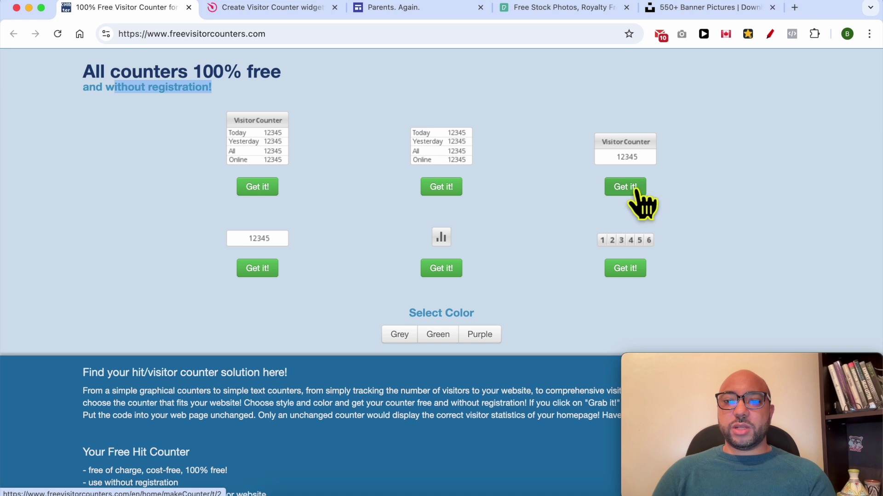
pyautogui.scroll(-1, 636, 190)
pyautogui.click(627, 168)
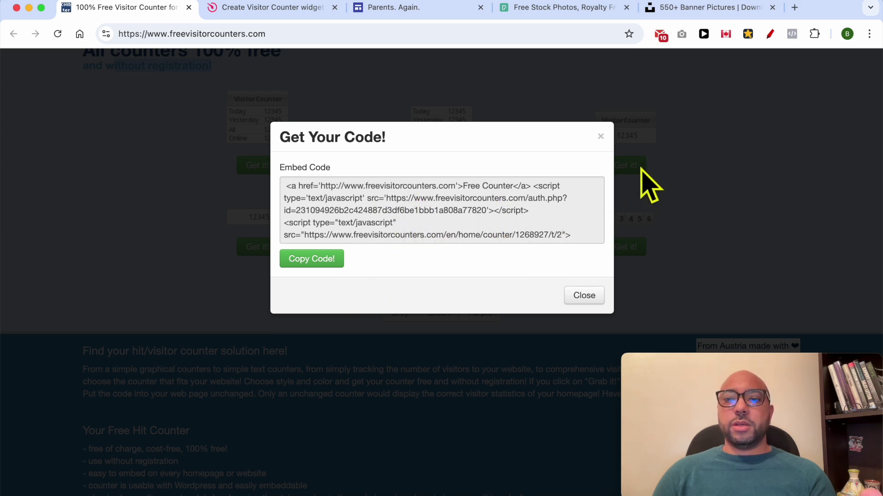
pyautogui.click(312, 261)
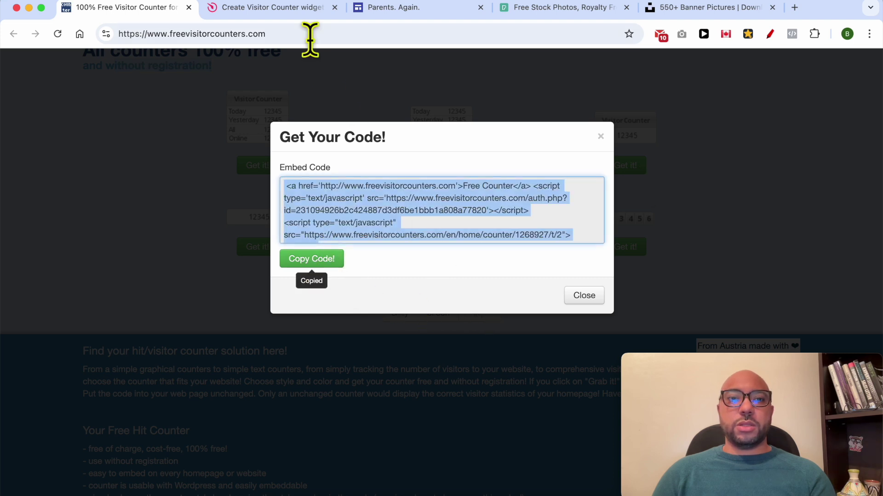
# Embed the copied counter code in the site below the "Visitors counter:" heading, and adjust the block's placement
pyautogui.click(419, 9)
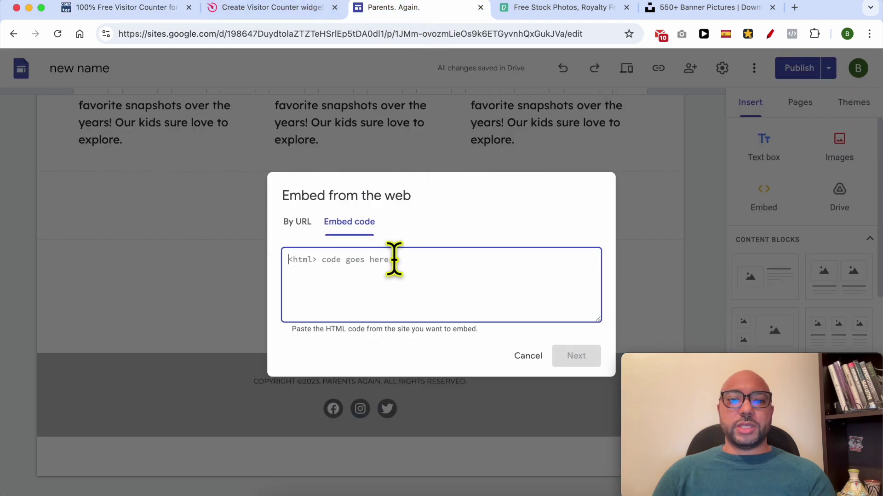
pyautogui.rightClick(396, 280)
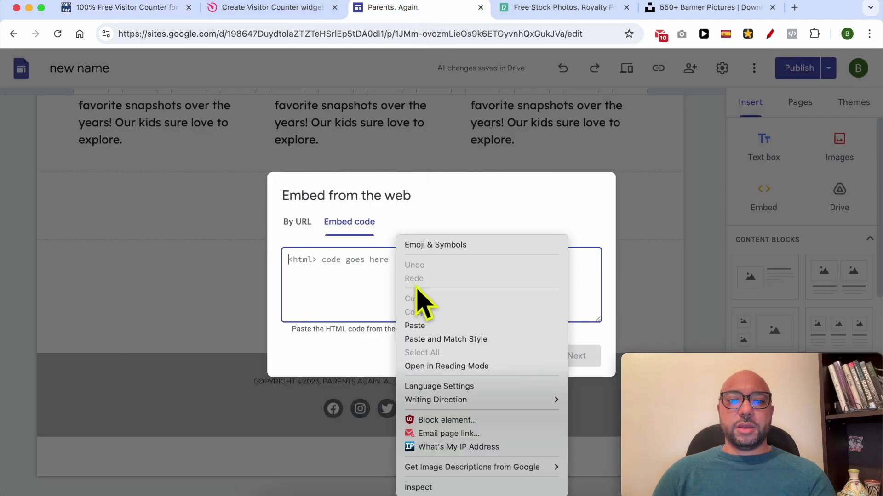
pyautogui.click(434, 327)
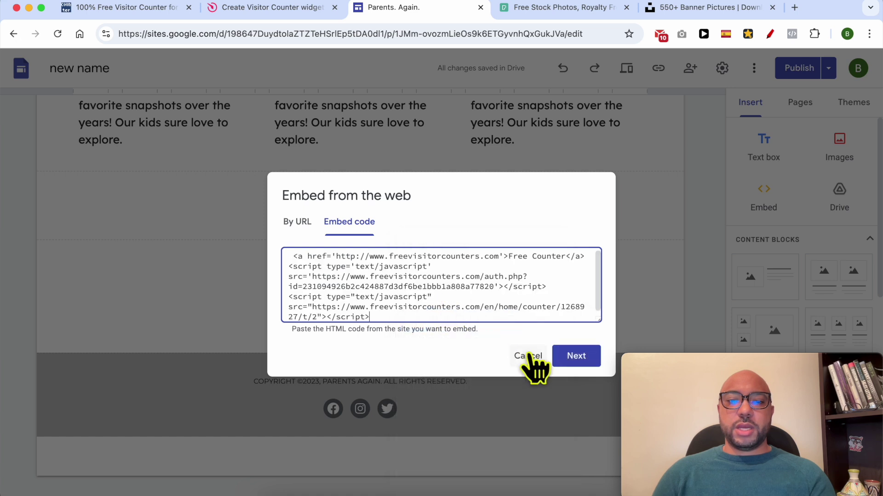
pyautogui.click(583, 361)
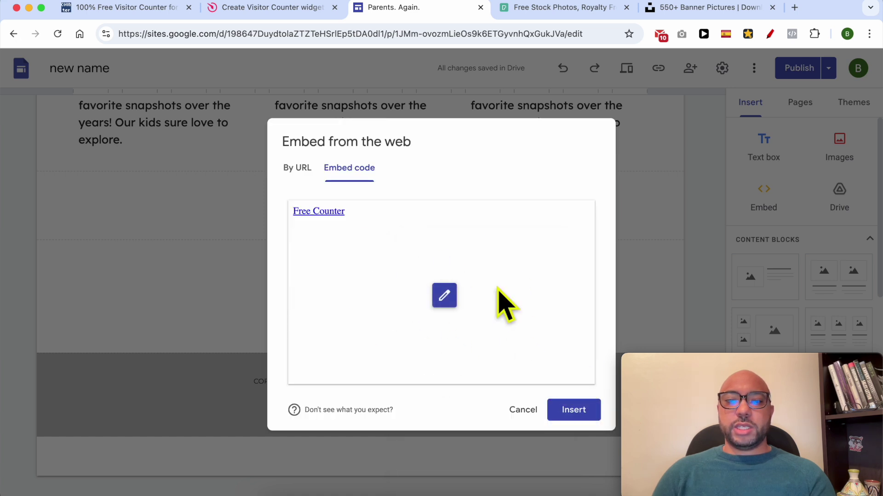
pyautogui.click(568, 416)
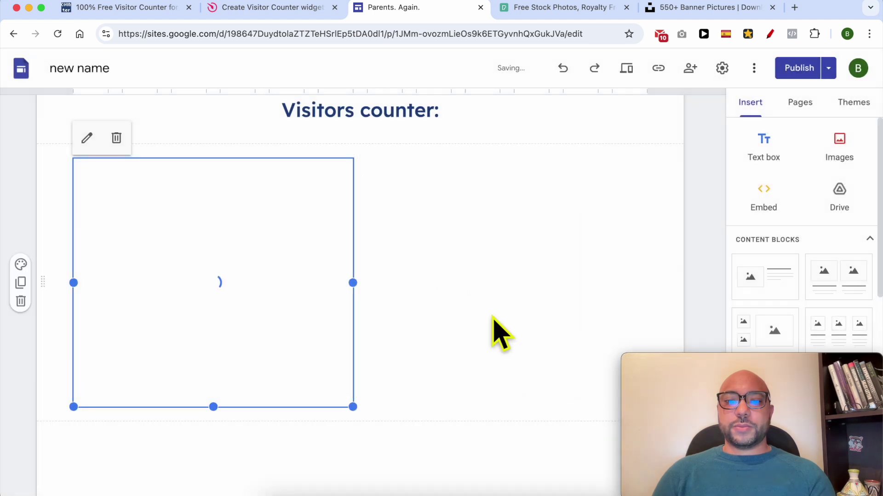
pyautogui.moveTo(350, 283); pyautogui.dragTo(382, 244)
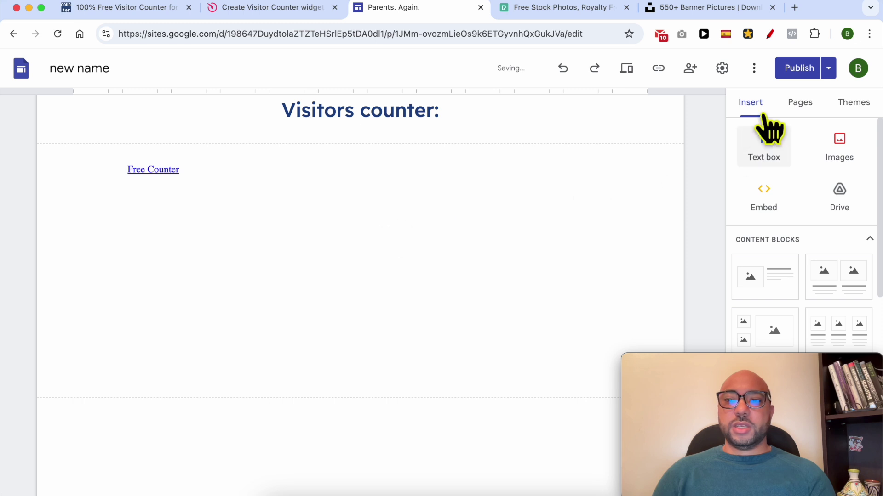
# Publish the site changes and view the "Visitors counter:" section on the live home page
pyautogui.click(792, 69)
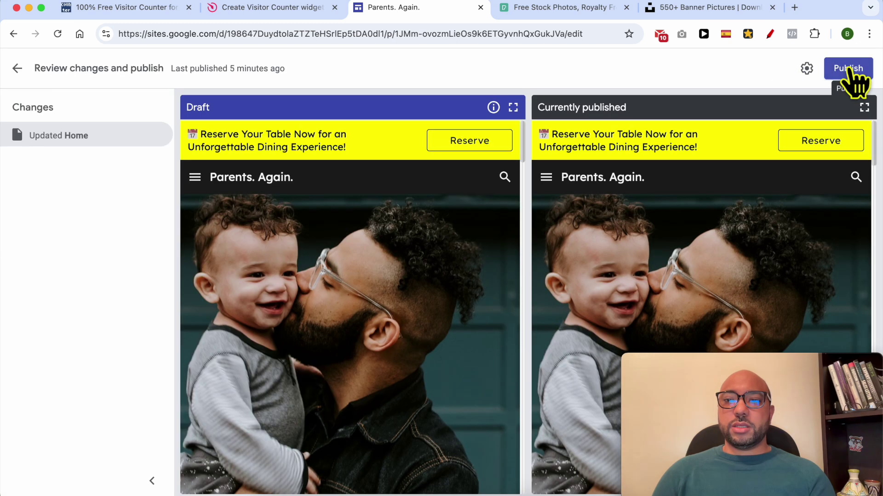
pyautogui.click(848, 69)
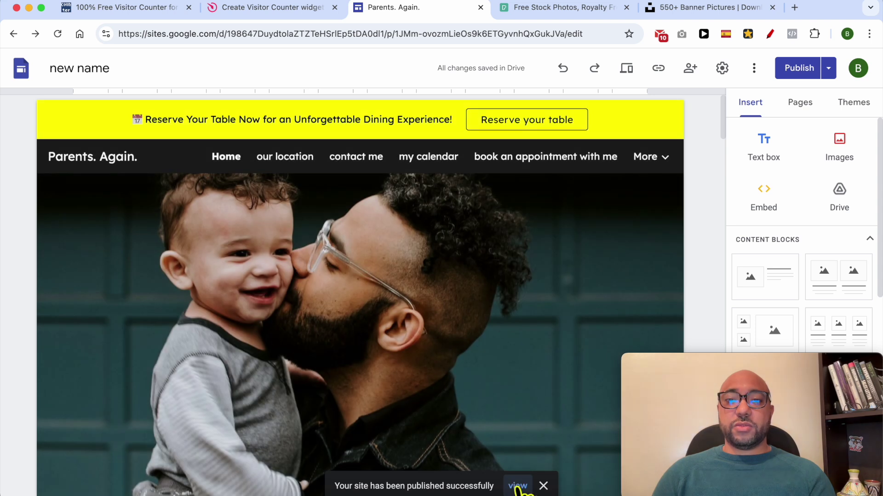
pyautogui.click(518, 487)
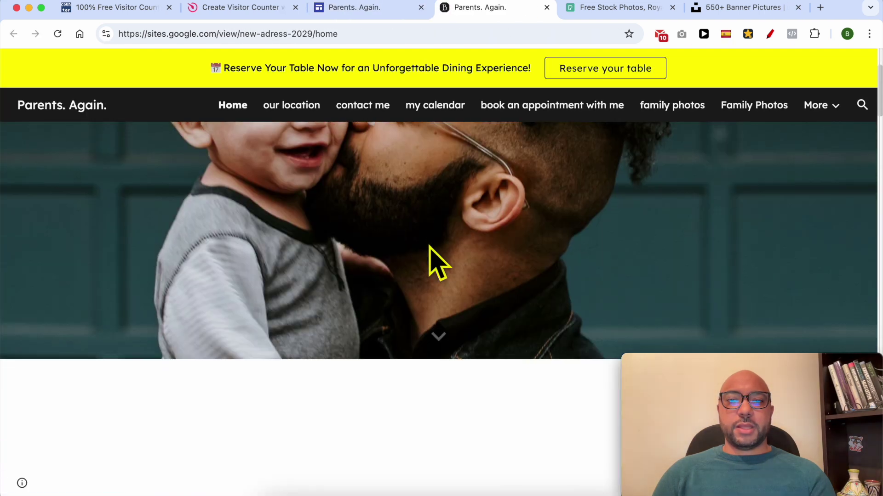
pyautogui.scroll(-10, 438, 263)
pyautogui.scroll(-20, 438, 263)
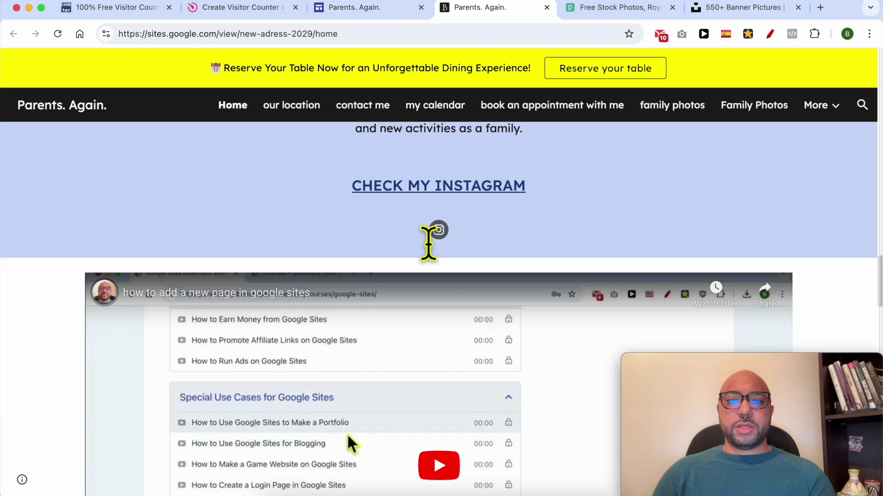
pyautogui.scroll(-3, 429, 262)
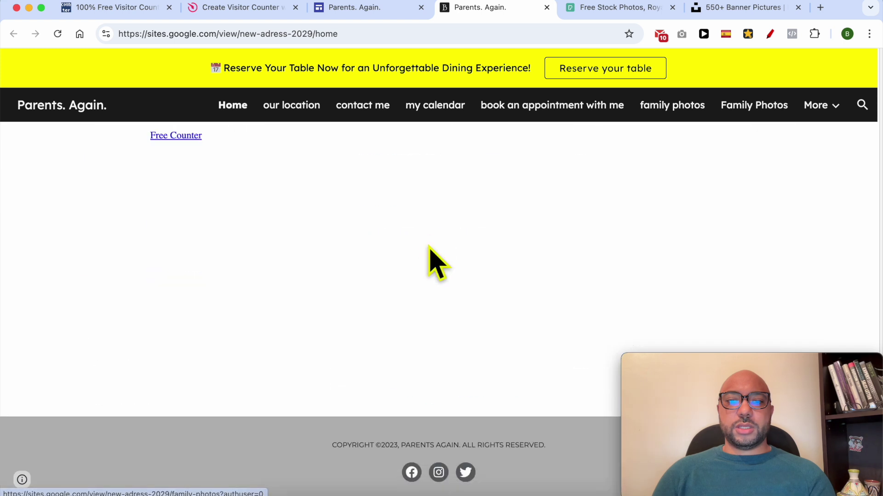
pyautogui.scroll(2, 429, 262)
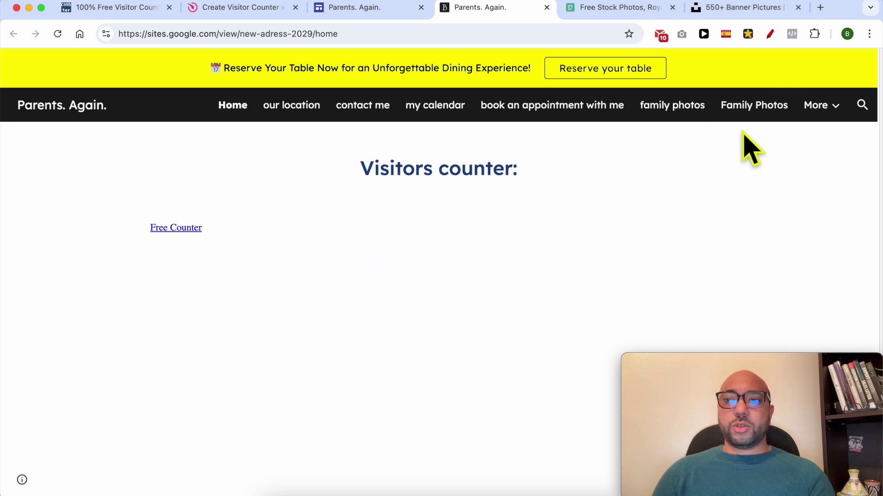
# Turn off the ad blocker extension for sites.google.com and reload the published page
pyautogui.click(814, 34)
pyautogui.click(696, 189)
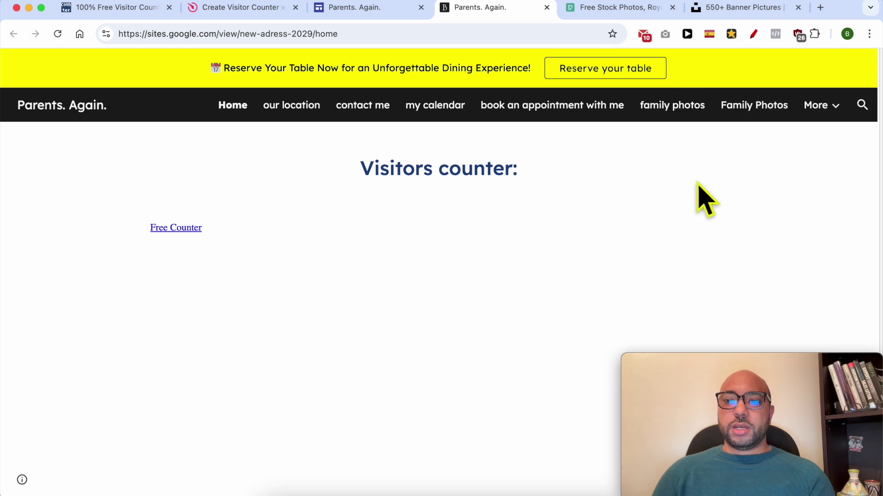
pyautogui.click(740, 130)
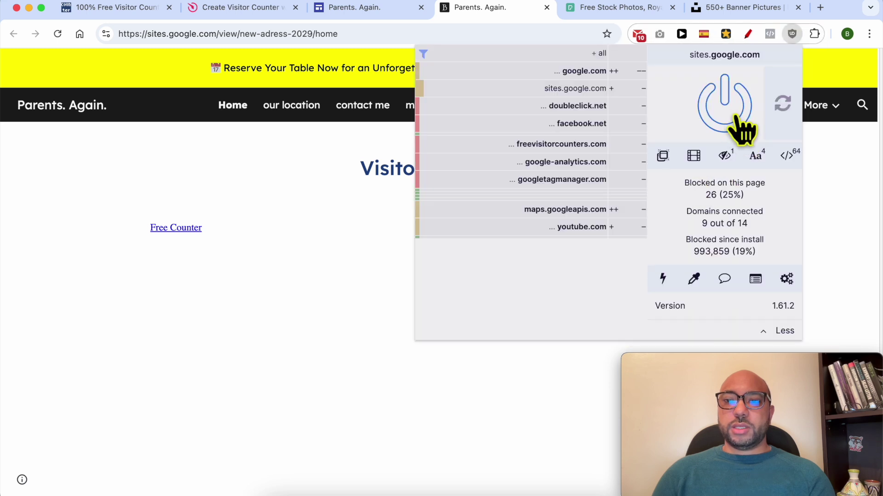
pyautogui.click(784, 105)
pyautogui.click(314, 195)
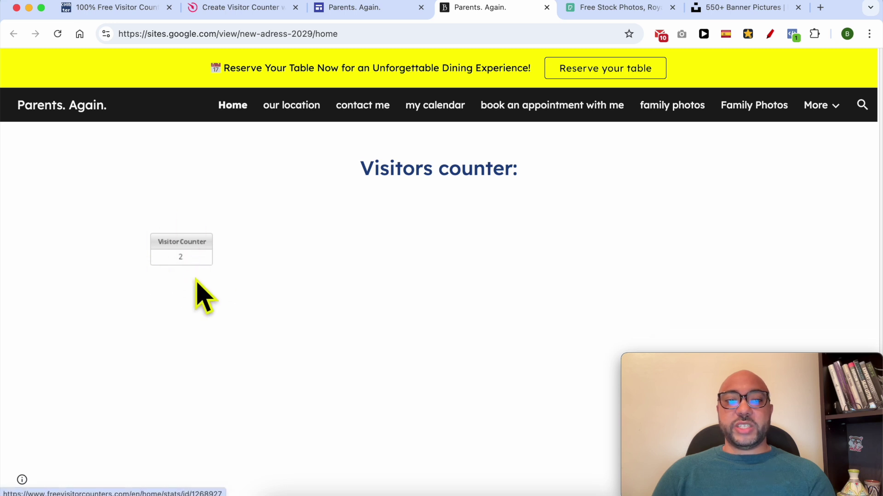
# Look at Elfsight's visitor counter templates, and bring up the site's widget list from its home page
pyautogui.click(221, 8)
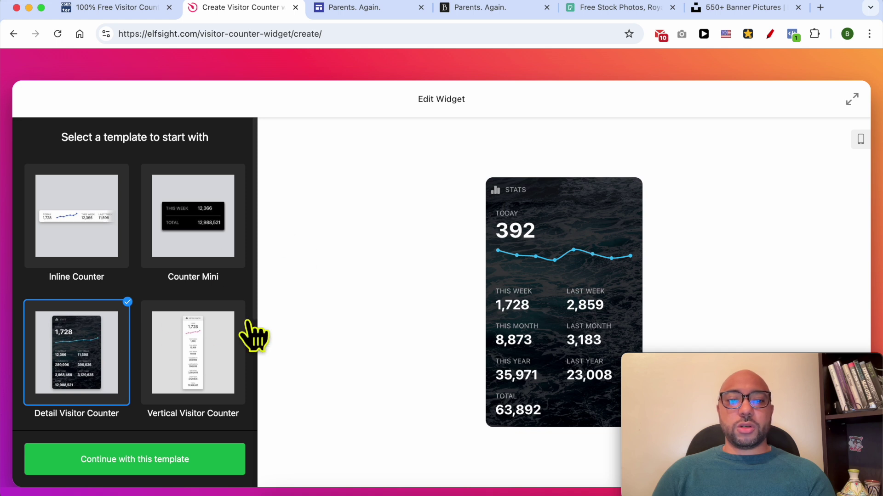
pyautogui.scroll(5, 317, 297)
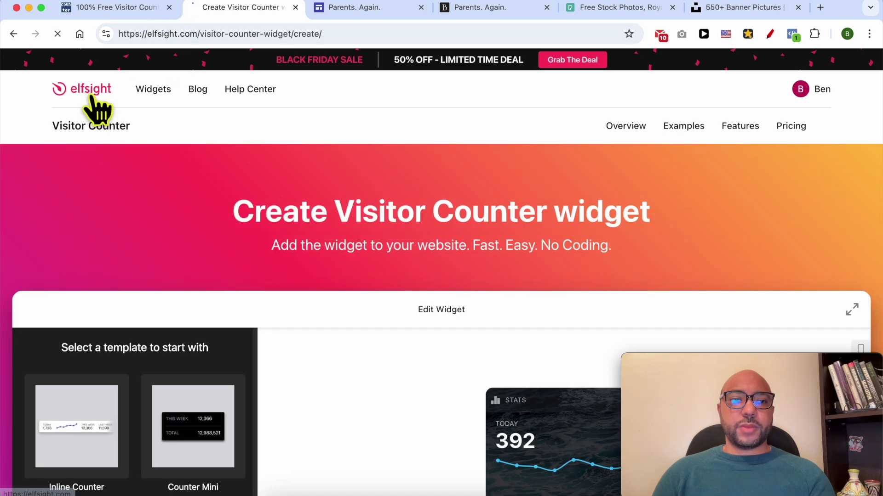
pyautogui.click(90, 91)
pyautogui.moveTo(153, 91)
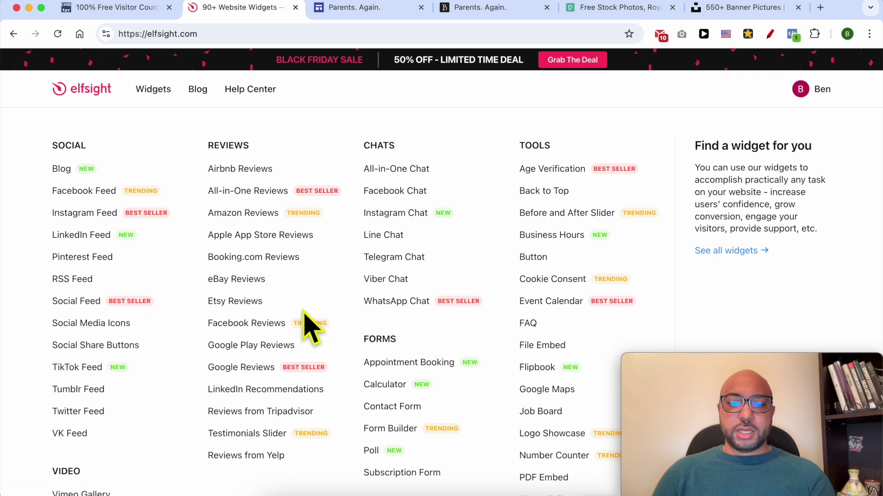
# Open the Visitor Counter widget from the Tools category and start creating a free widget
pyautogui.scroll(-5, 421, 359)
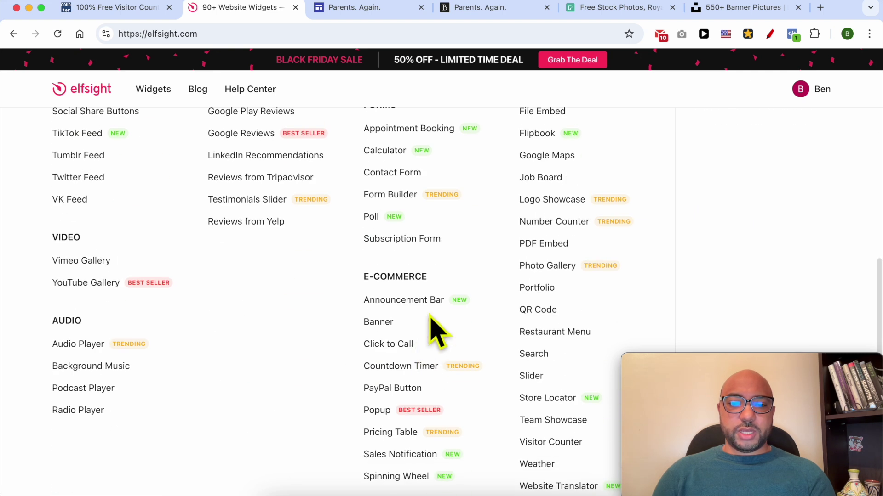
pyautogui.scroll(-1, 447, 334)
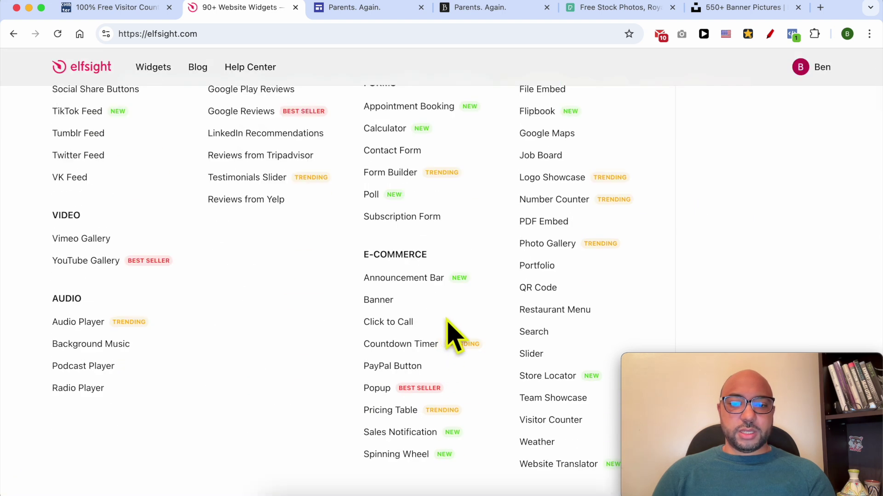
pyautogui.click(550, 420)
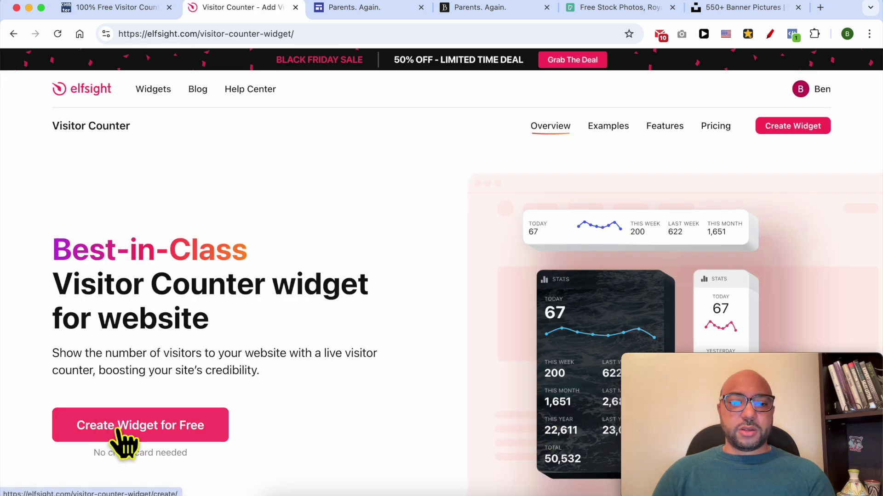
pyautogui.click(156, 427)
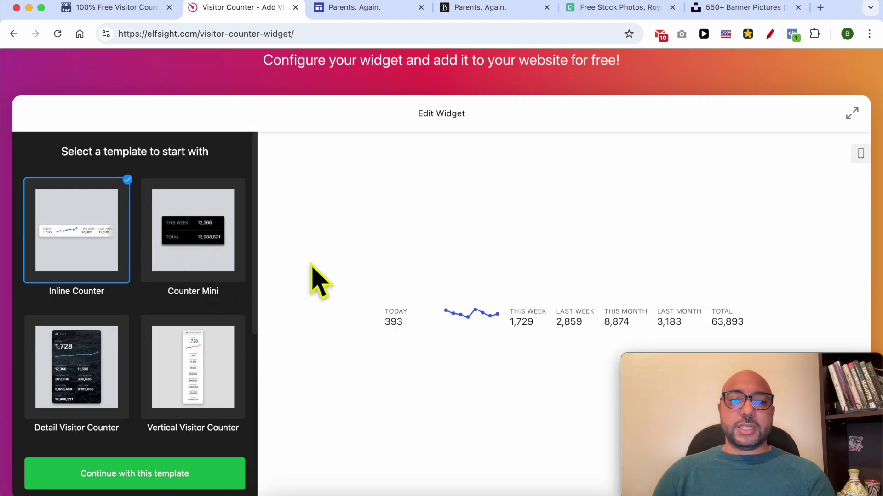
# Preview the Counter Mini, Vertical and Daily Visitor Counter templates, and continue with the Detail Visitor Counter template
pyautogui.click(197, 233)
pyautogui.click(78, 363)
pyautogui.click(172, 368)
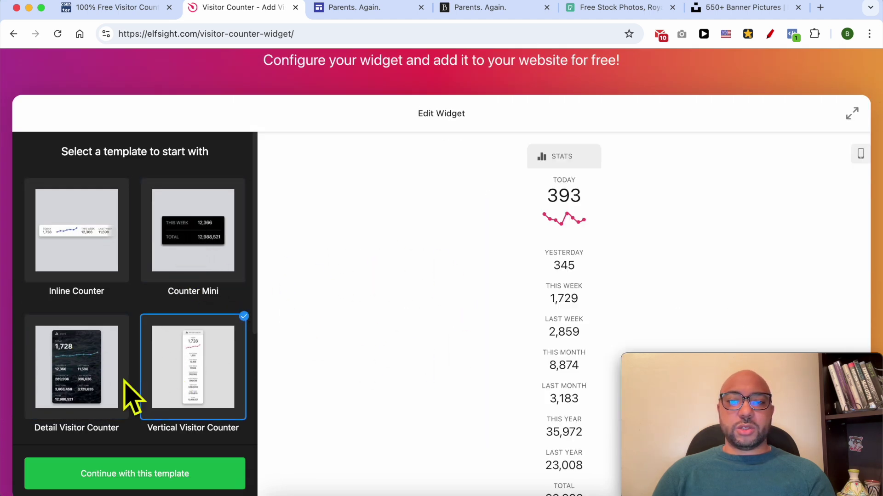
pyautogui.click(94, 372)
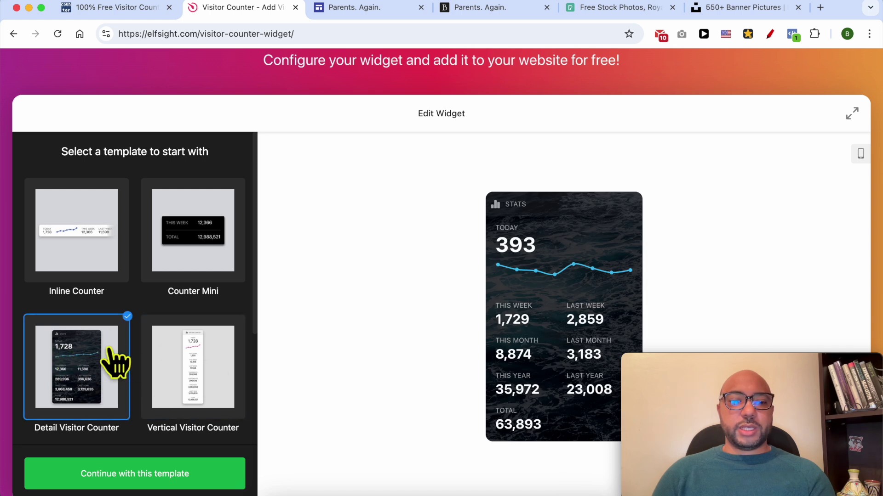
pyautogui.scroll(-3, 119, 382)
pyautogui.scroll(-1, 131, 371)
pyautogui.scroll(-2, 115, 368)
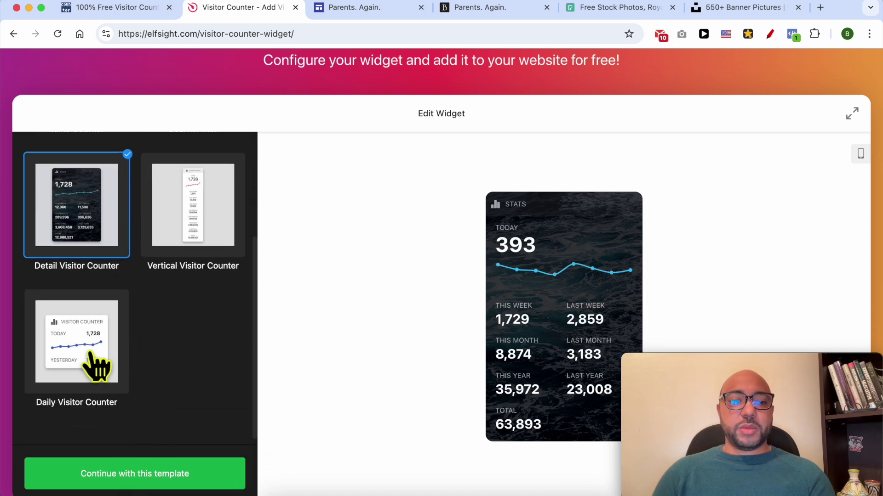
pyautogui.click(89, 355)
pyautogui.scroll(-1, 118, 368)
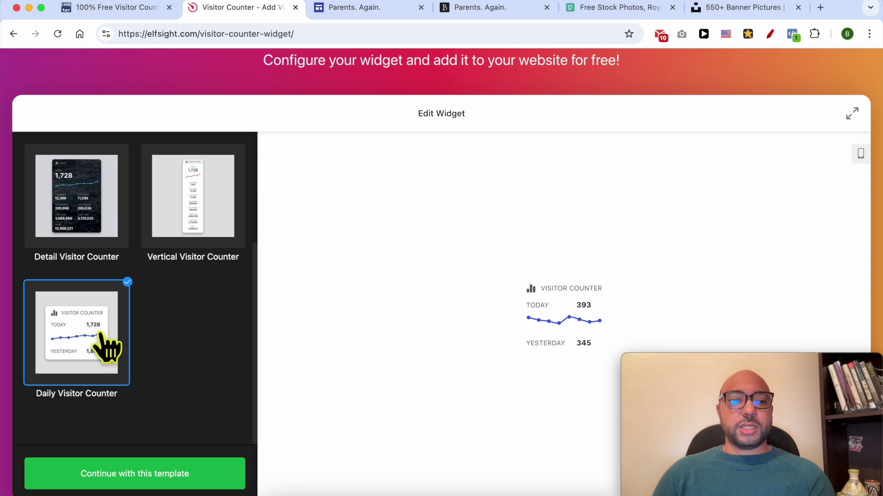
pyautogui.click(90, 239)
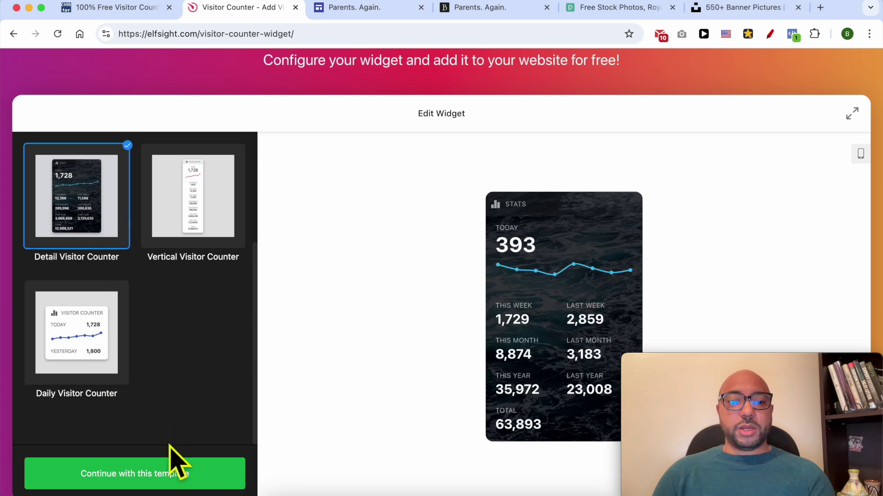
pyautogui.click(152, 481)
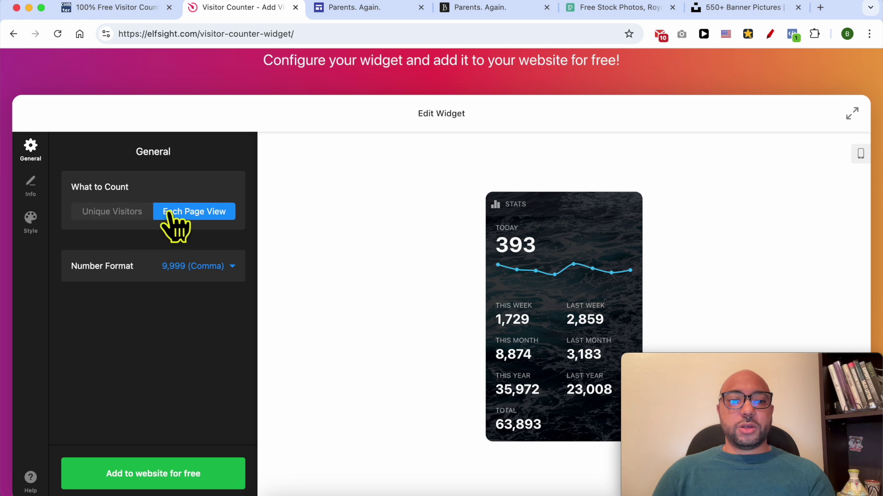
# Set the widget to count Unique Visitors and check the number format options, keeping 9,999 (Comma)
pyautogui.click(117, 213)
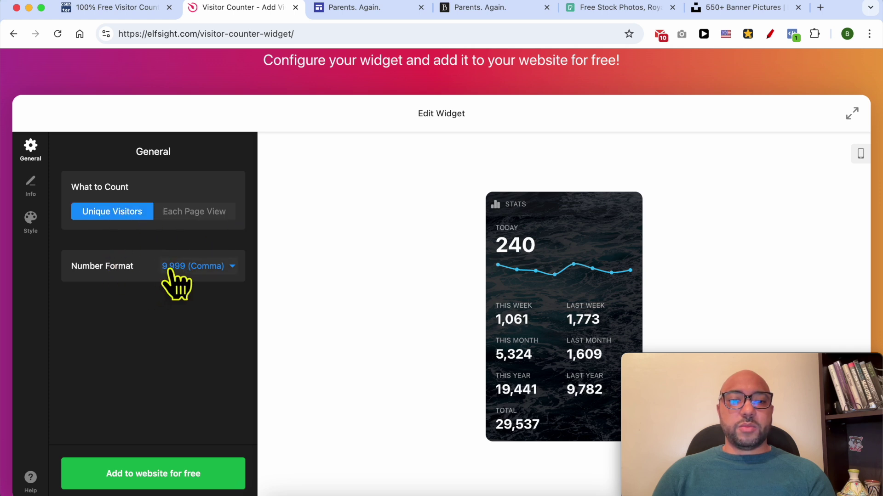
pyautogui.click(198, 271)
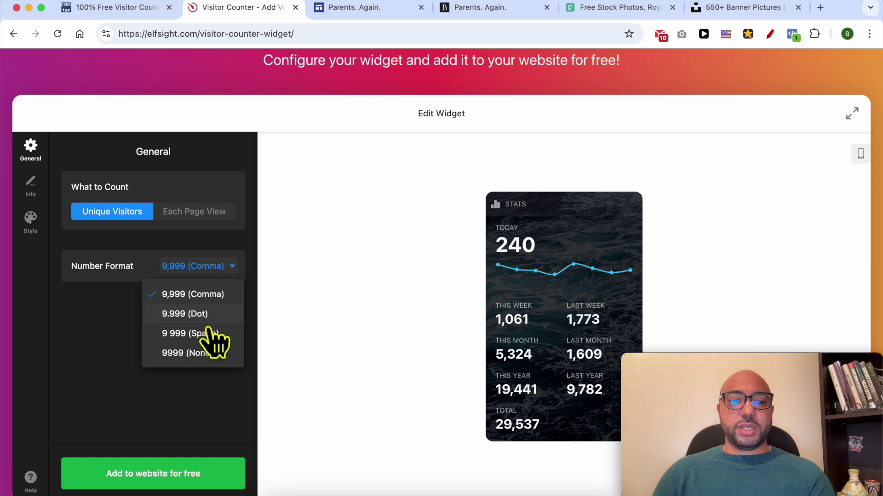
pyautogui.click(208, 379)
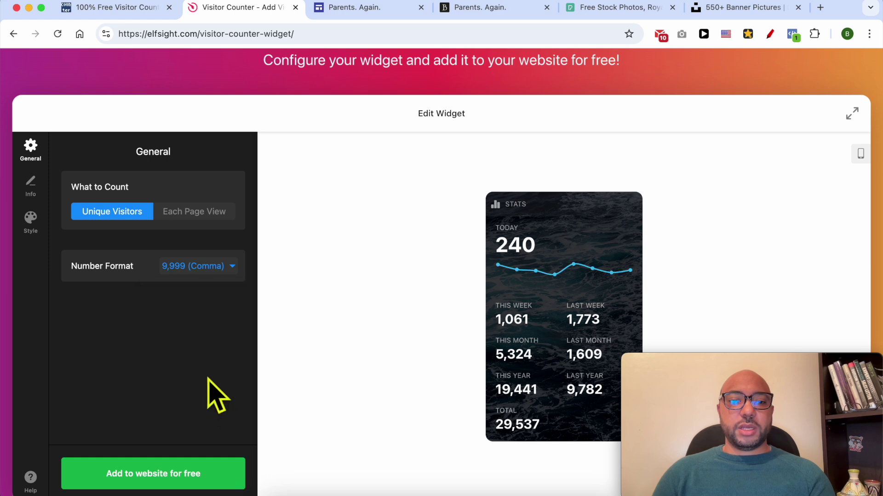
# Publish the visitor counter widget on the Free plan and bring up its embed code without the What's New notice
pyautogui.click(161, 478)
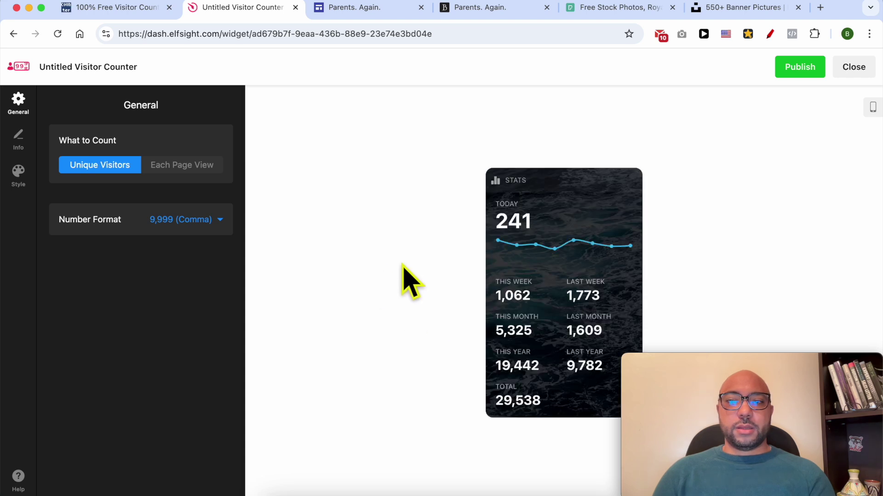
pyautogui.click(802, 69)
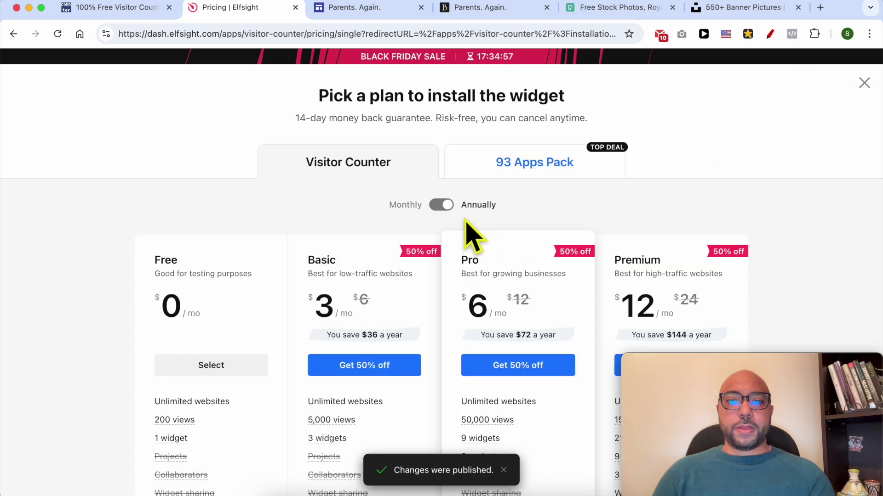
pyautogui.scroll(-1, 262, 310)
pyautogui.scroll(-1, 262, 310)
pyautogui.moveTo(205, 239); pyautogui.dragTo(131, 196)
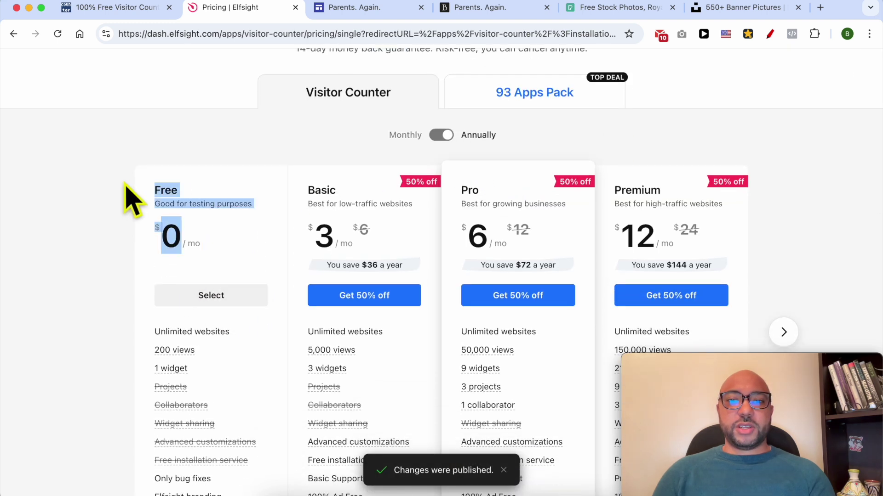
pyautogui.click(227, 298)
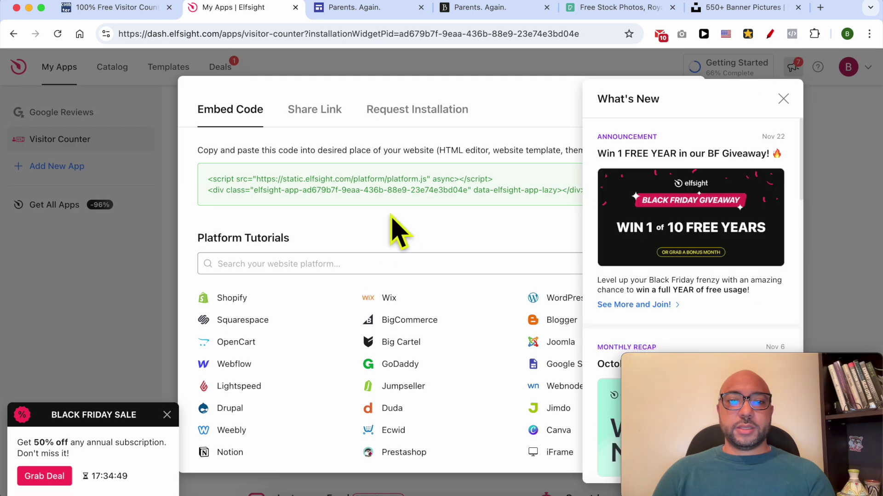
pyautogui.click(783, 99)
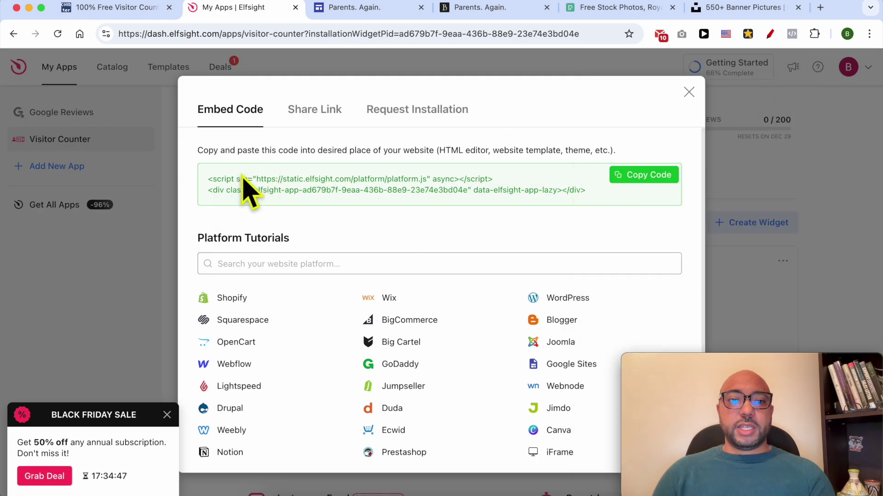
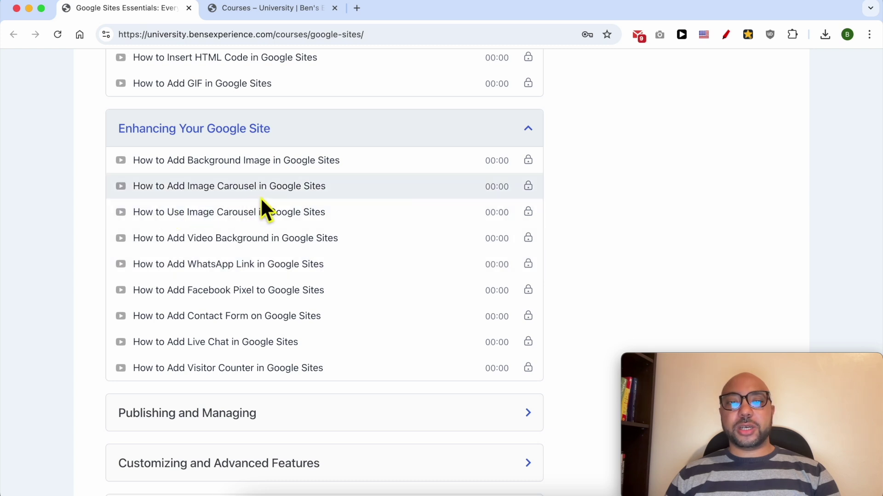
# Look through the Publishing and Managing and the Customizing and Advanced Features lessons of the Google Sites course
pyautogui.scroll(-3, 221, 230)
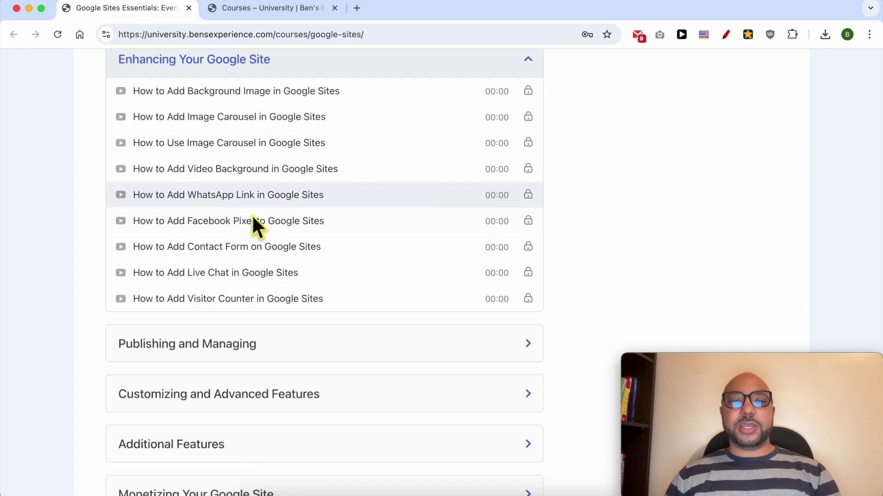
pyautogui.scroll(-5, 285, 234)
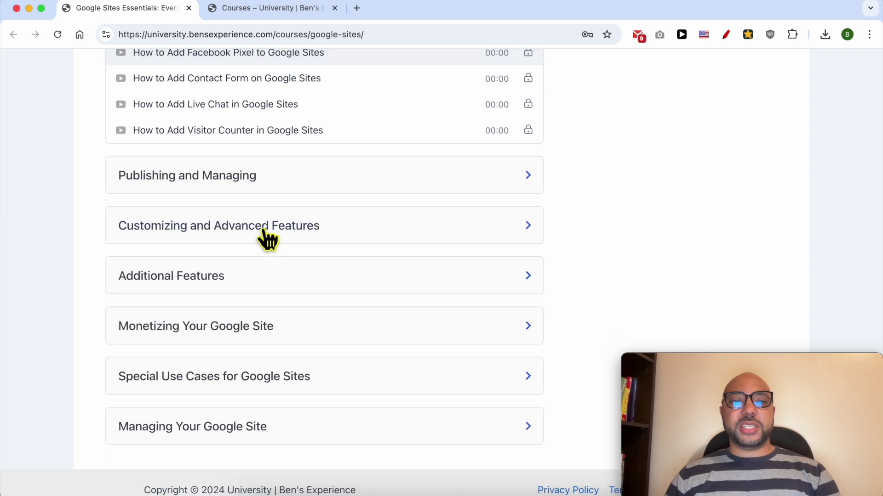
pyautogui.click(234, 190)
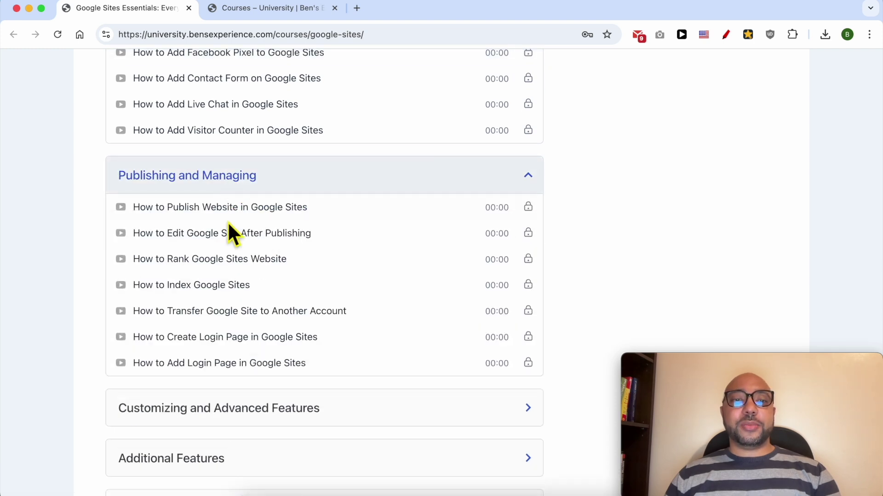
pyautogui.scroll(-2, 226, 221)
pyautogui.click(186, 317)
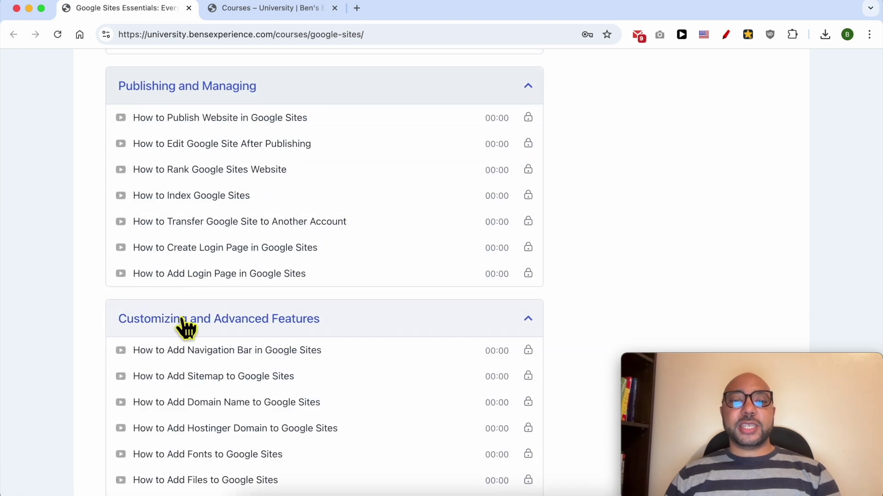
pyautogui.scroll(-7, 231, 276)
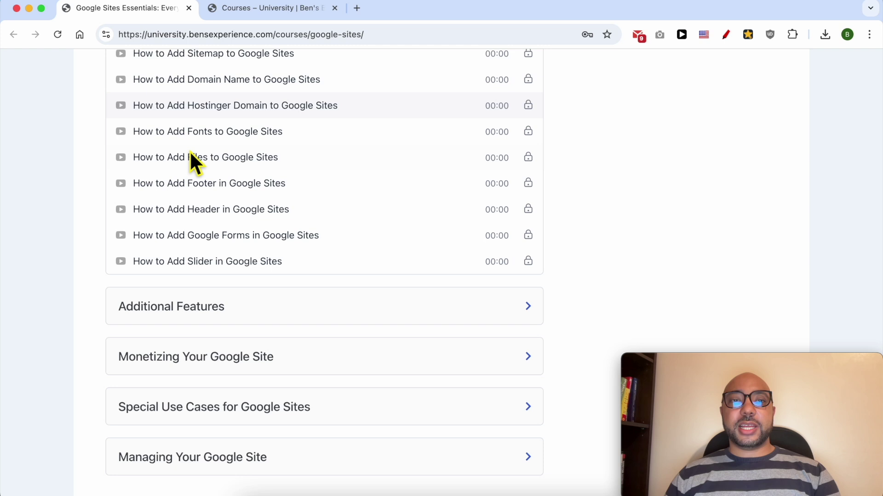
pyautogui.scroll(1, 207, 92)
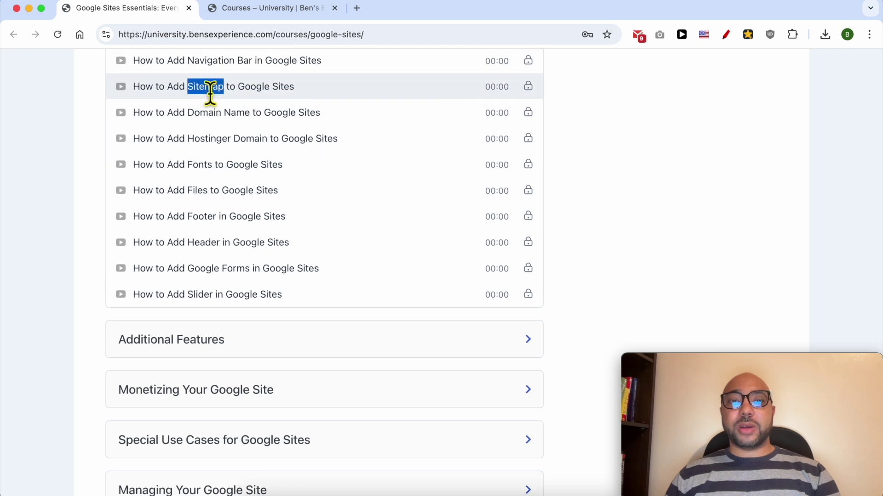
# Expand the Additional Features and Monetizing Your Google Site sections of the course and look through their lessons
pyautogui.scroll(-3, 211, 99)
pyautogui.click(234, 260)
pyautogui.click(236, 261)
pyautogui.click(237, 261)
pyautogui.scroll(-3, 233, 266)
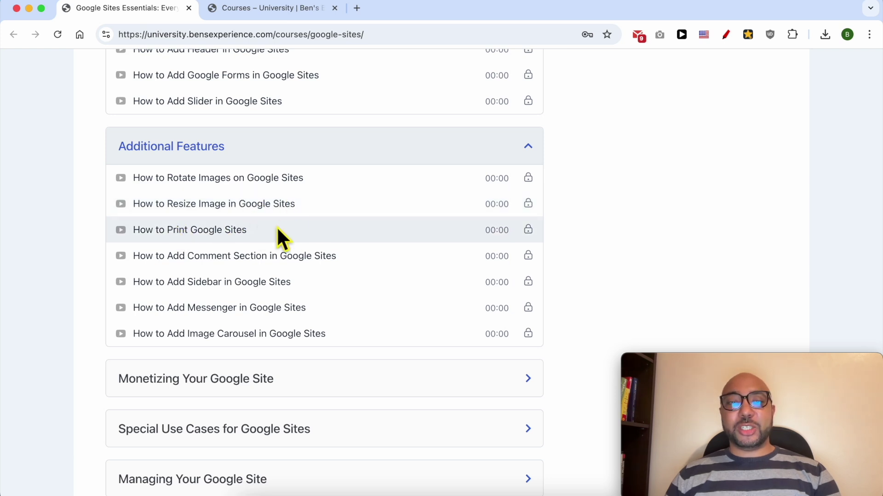
pyautogui.scroll(-3, 270, 248)
pyautogui.click(220, 301)
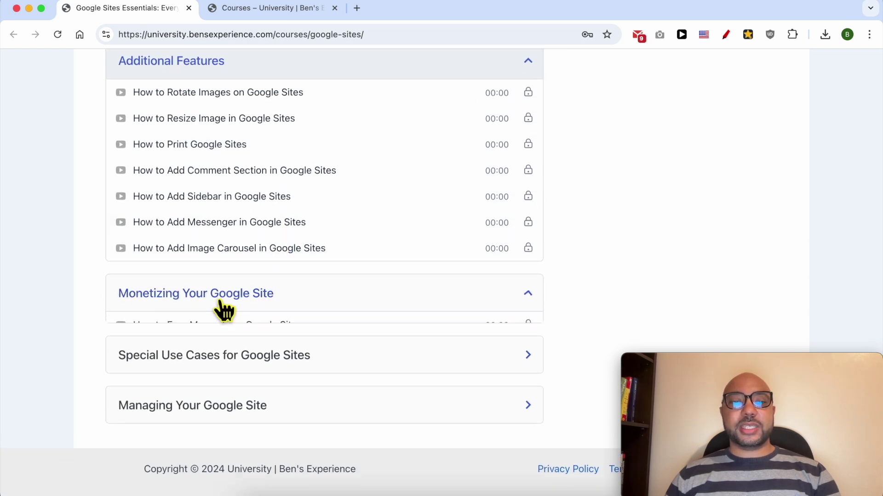
pyautogui.scroll(-2, 223, 308)
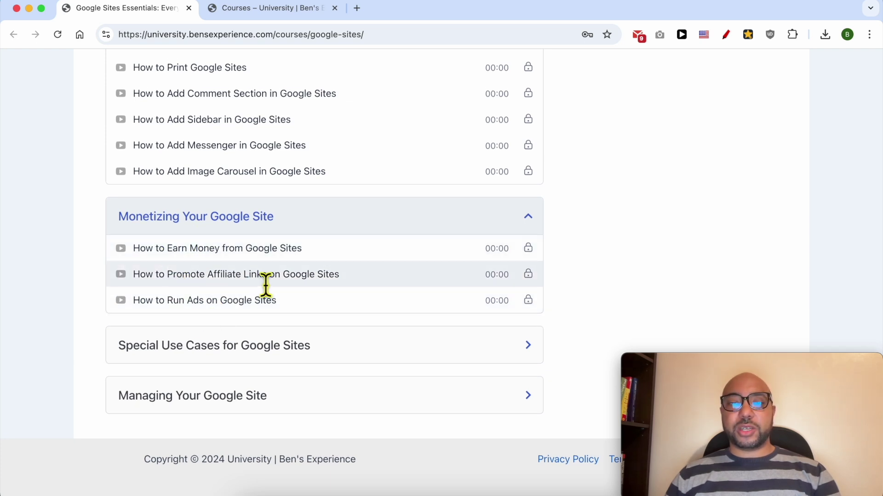
# Expand the Special Use Cases for Google Sites and Managing Your Google Site sections and look through their lessons
pyautogui.click(228, 348)
pyautogui.scroll(-4, 258, 319)
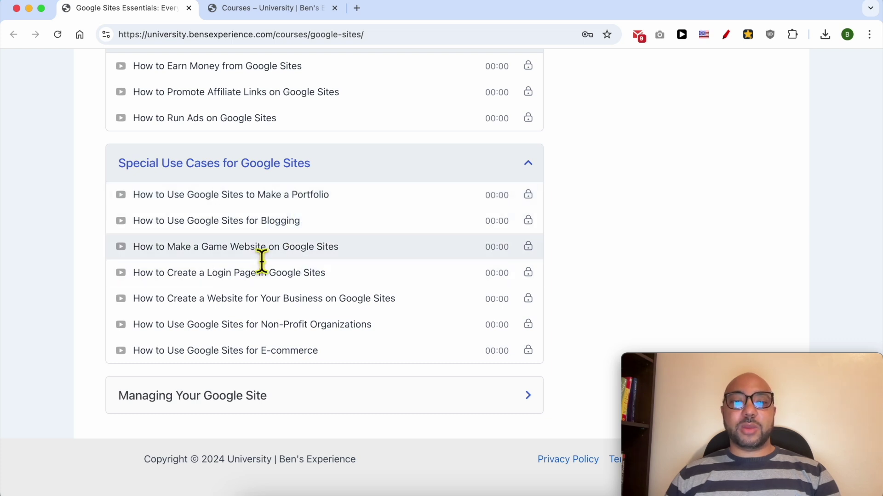
pyautogui.tripleClick(224, 287)
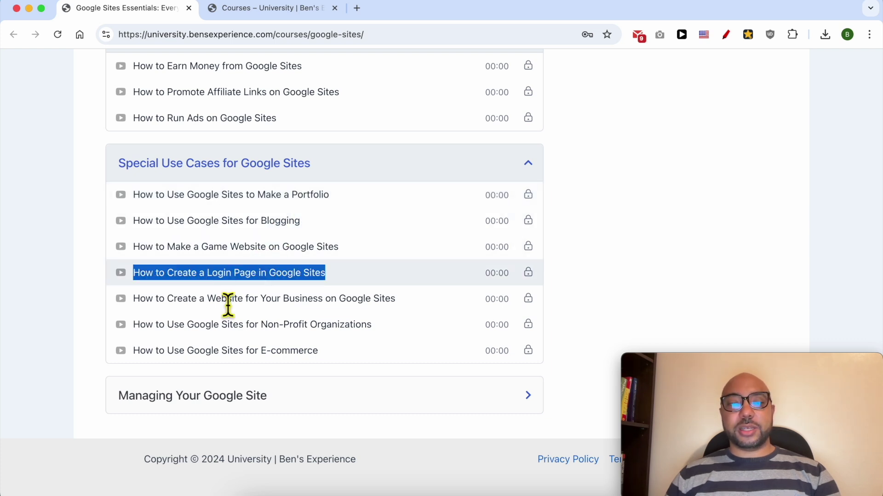
pyautogui.scroll(-1, 197, 391)
pyautogui.click(190, 404)
pyautogui.scroll(-3, 187, 402)
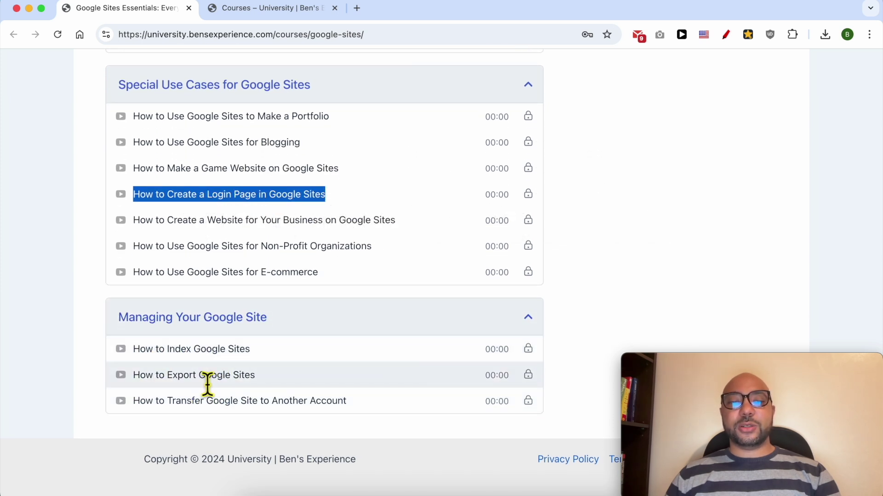
# Leave the course curriculum and browse the university's overview of available courses
pyautogui.scroll(15, 203, 321)
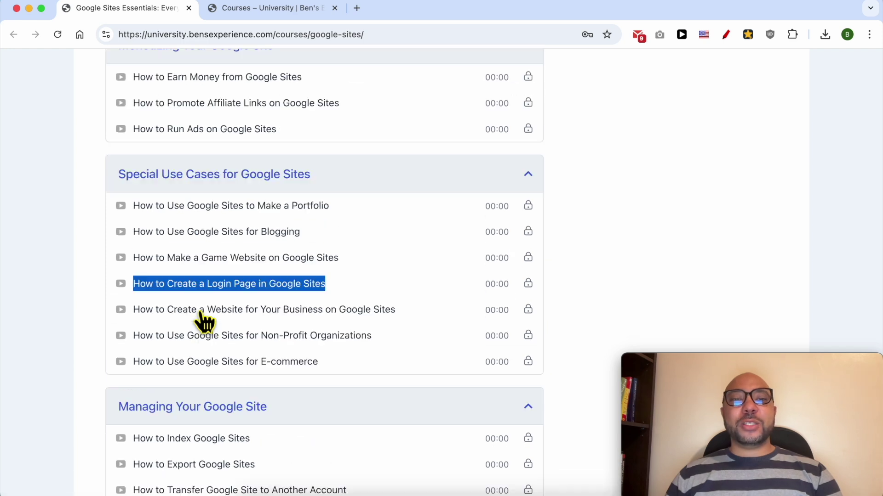
pyautogui.scroll(10, 203, 321)
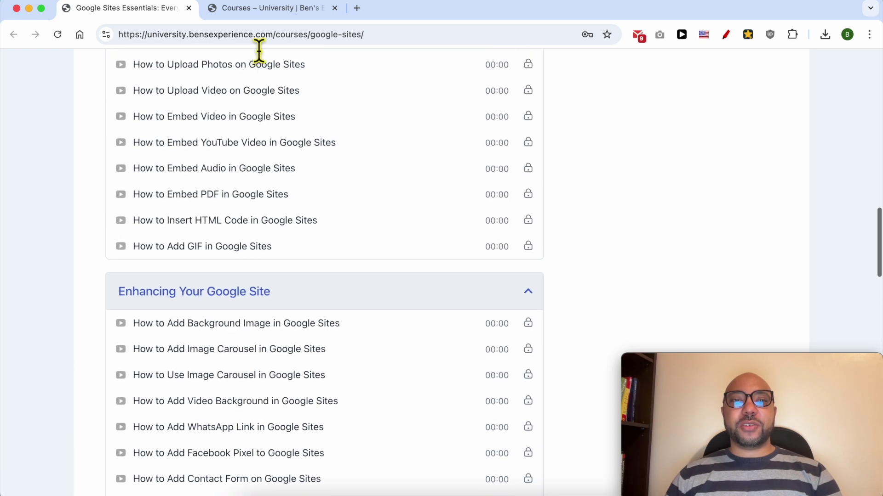
pyautogui.click(260, 10)
pyautogui.scroll(-5, 317, 113)
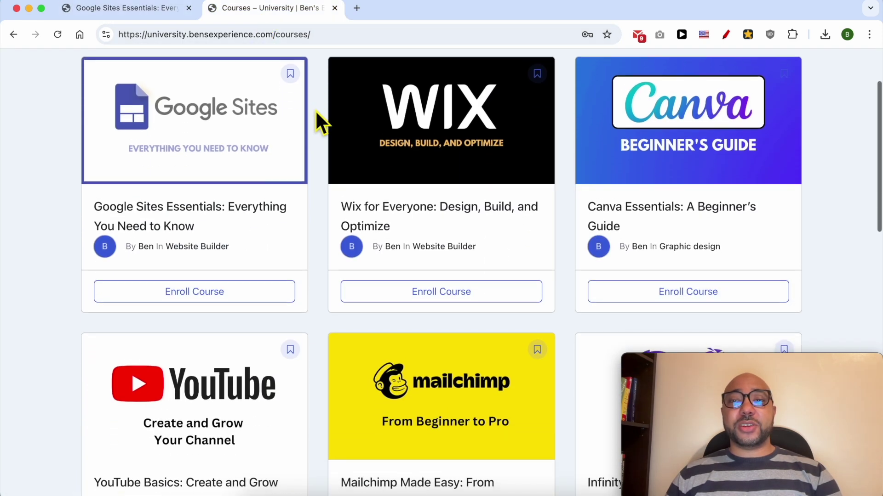
pyautogui.scroll(-3, 316, 112)
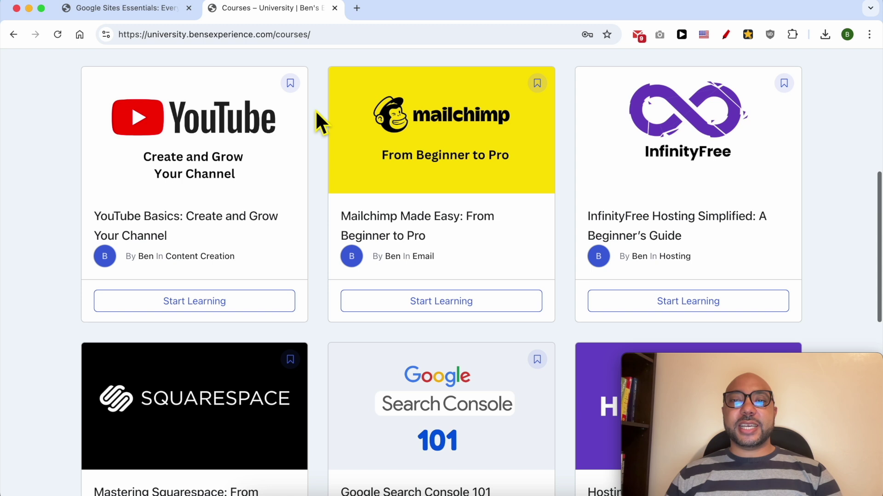
# Look through the remaining courses in the university's course overview
pyautogui.scroll(-9, 316, 113)
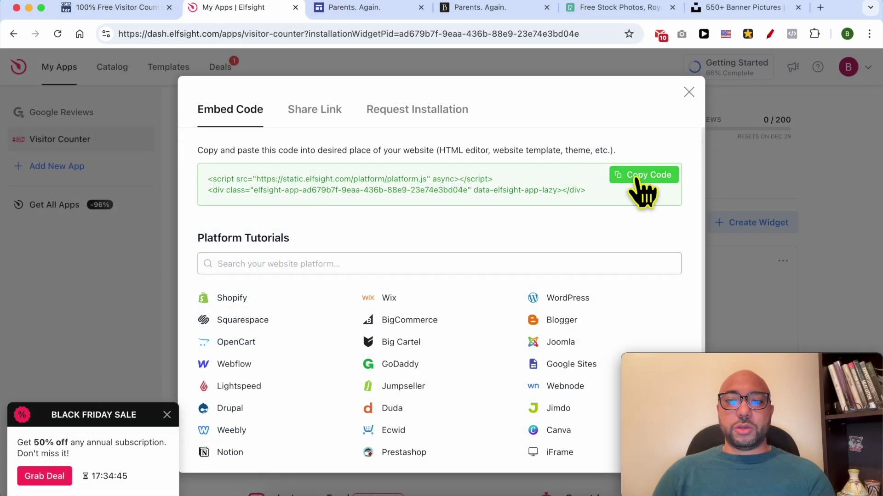
# Copy the visitor counter's embed code from Elfsight and switch to the bottom of the page in the Google Sites editor
pyautogui.click(641, 177)
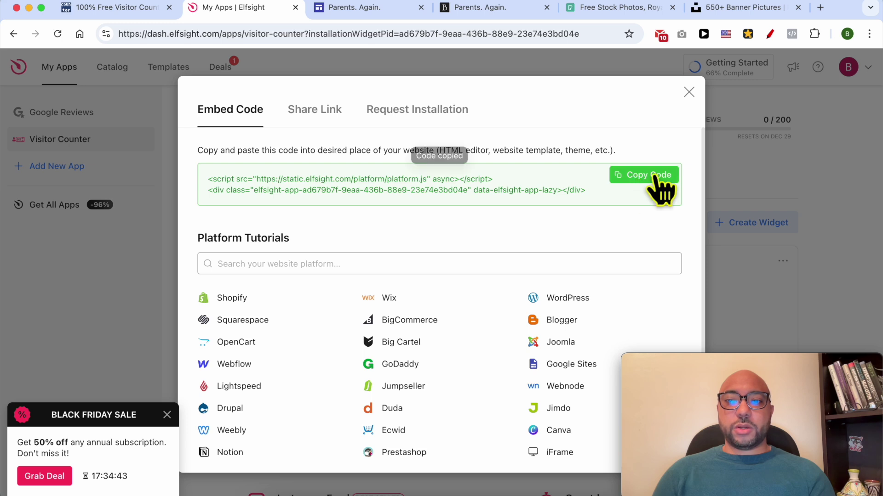
pyautogui.click(392, 8)
pyautogui.scroll(-15, 388, 250)
pyautogui.scroll(-10, 388, 250)
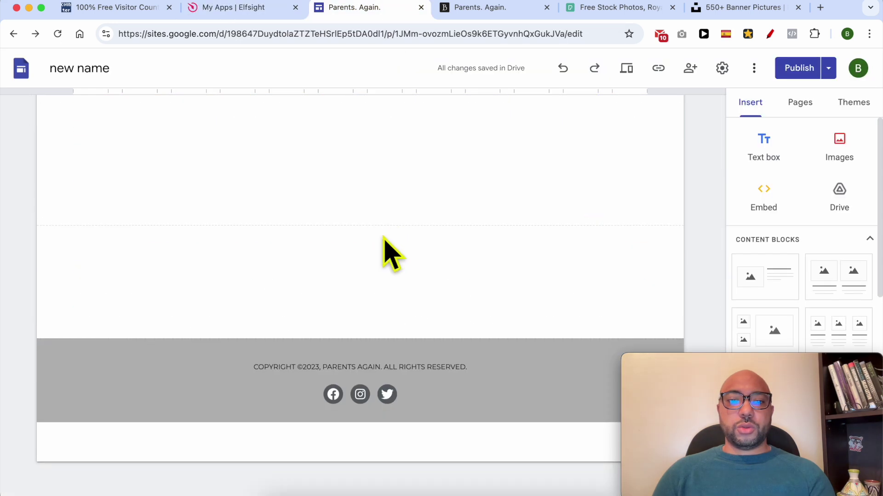
# Insert the copied Elfsight code as an embed on the page and widen its frame across the section
pyautogui.click(764, 203)
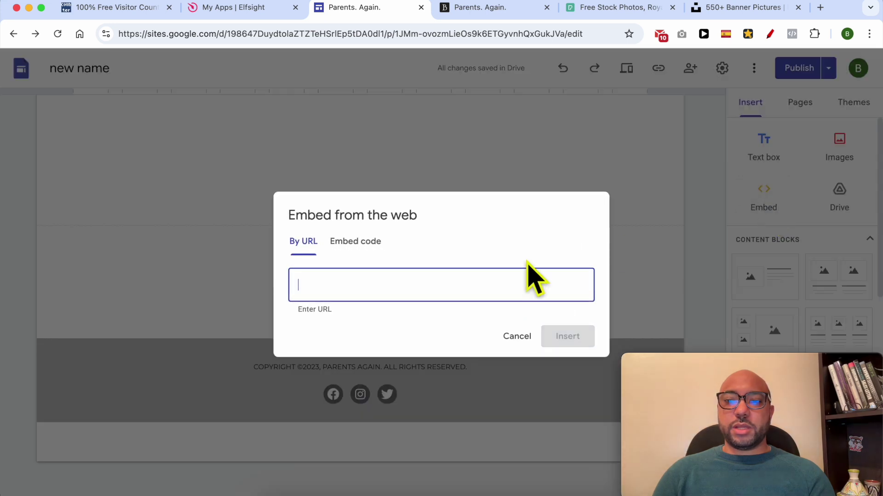
pyautogui.click(360, 248)
pyautogui.rightClick(370, 282)
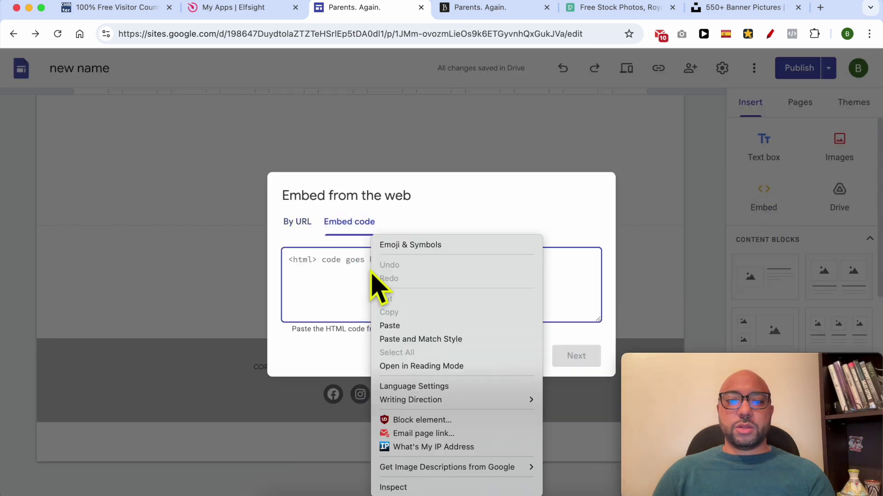
pyautogui.click(390, 326)
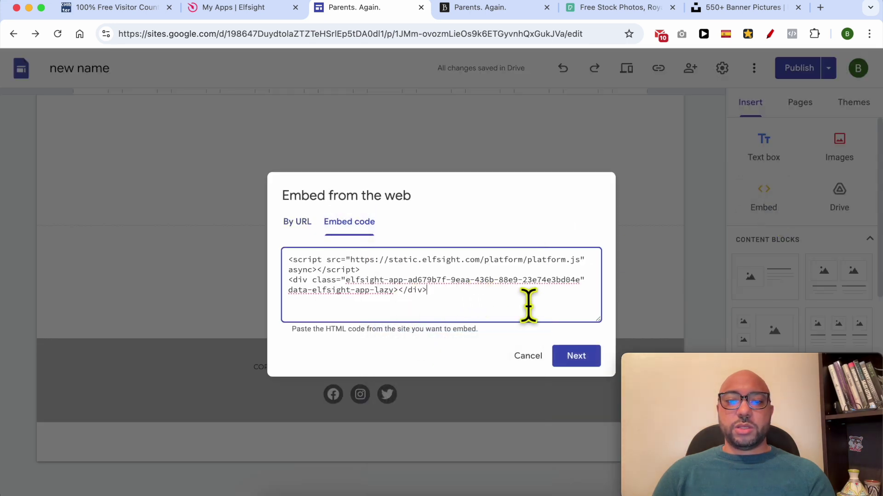
pyautogui.click(572, 361)
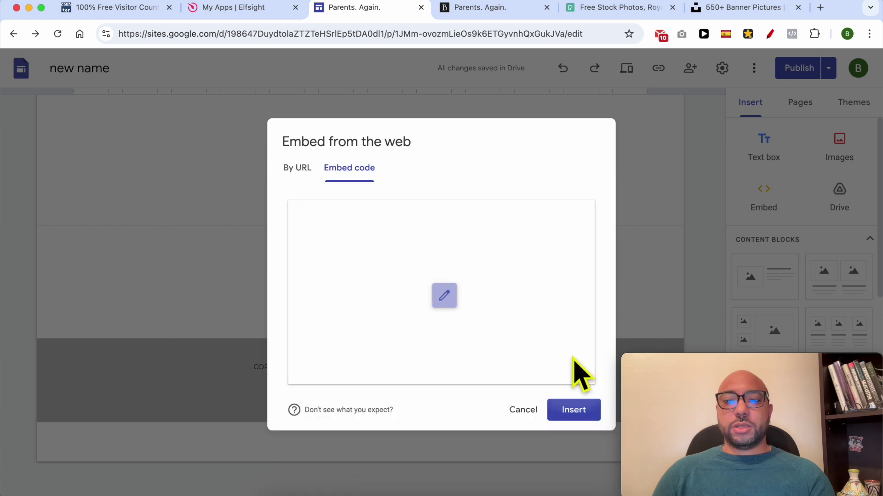
pyautogui.click(577, 413)
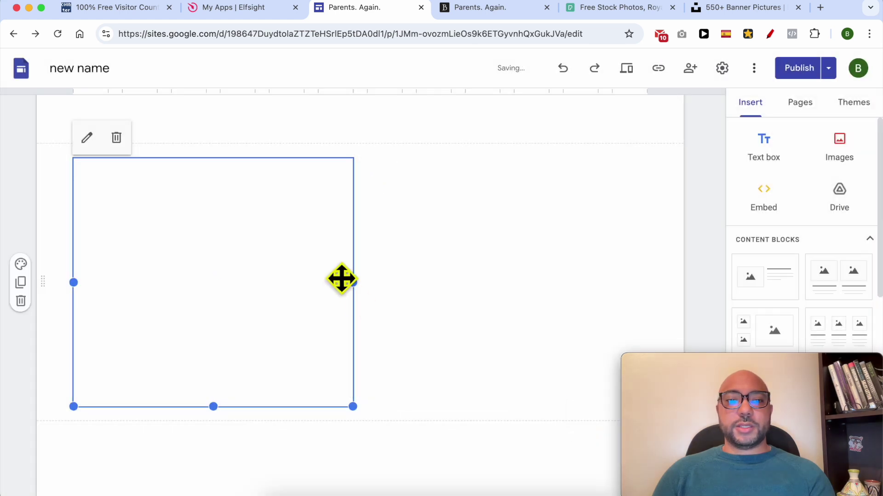
pyautogui.moveTo(353, 282); pyautogui.dragTo(635, 282)
# Publish the site changes and open the published site
pyautogui.click(794, 73)
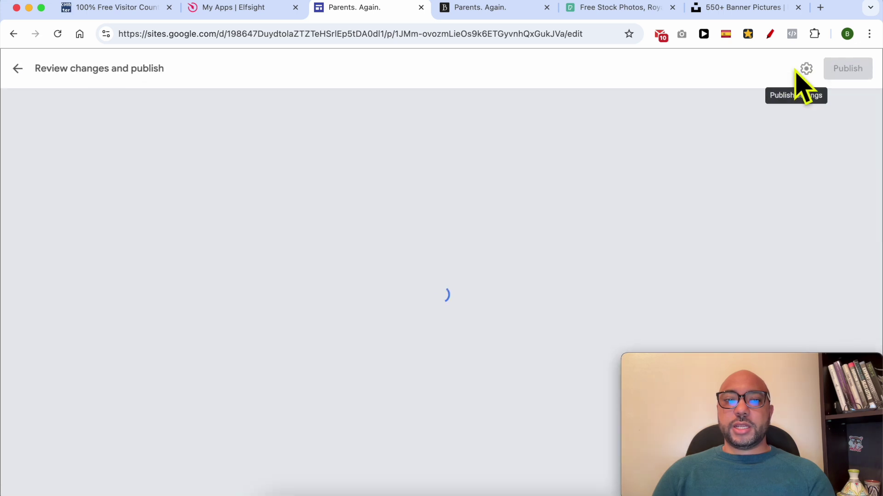
pyautogui.click(841, 73)
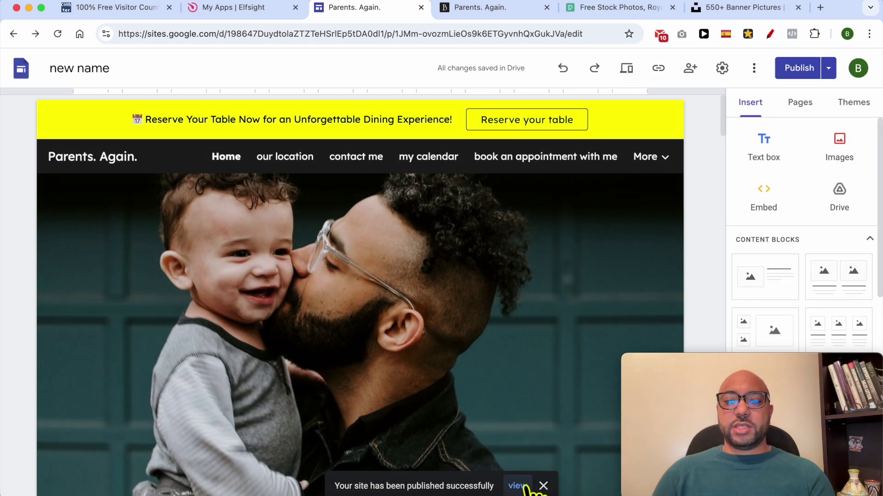
pyautogui.click(516, 486)
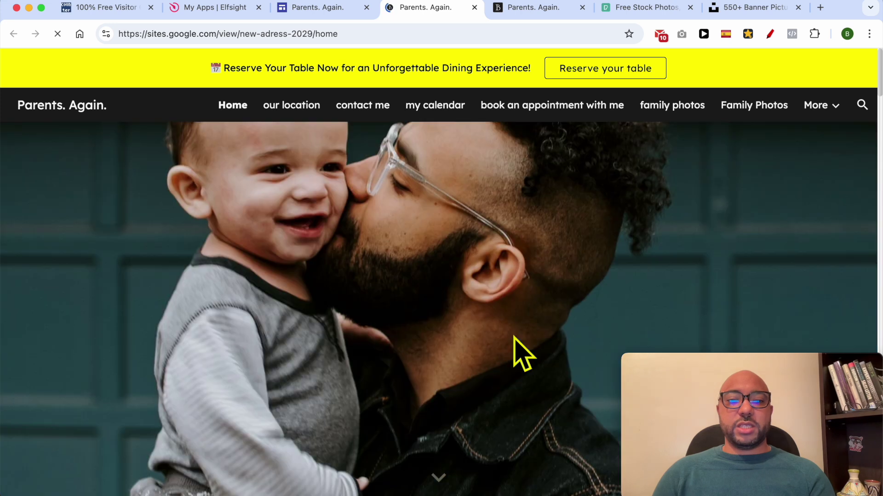
# Examine the Elfsight visitor counter near the bottom of the published home page
pyautogui.scroll(-10, 516, 354)
pyautogui.scroll(-10, 522, 353)
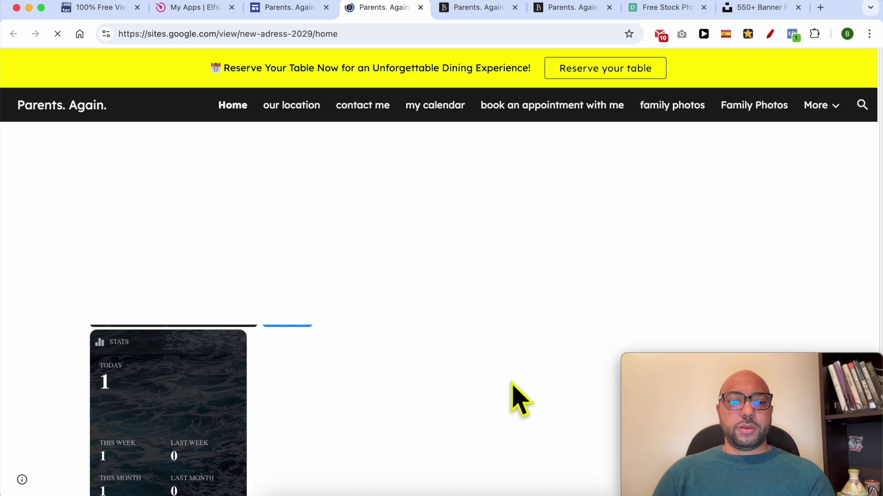
pyautogui.scroll(-5, 453, 390)
pyautogui.scroll(1, 460, 378)
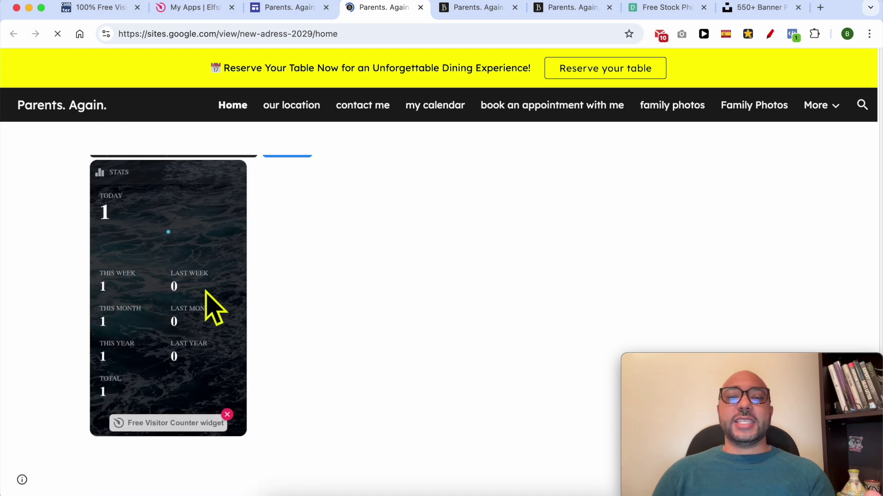